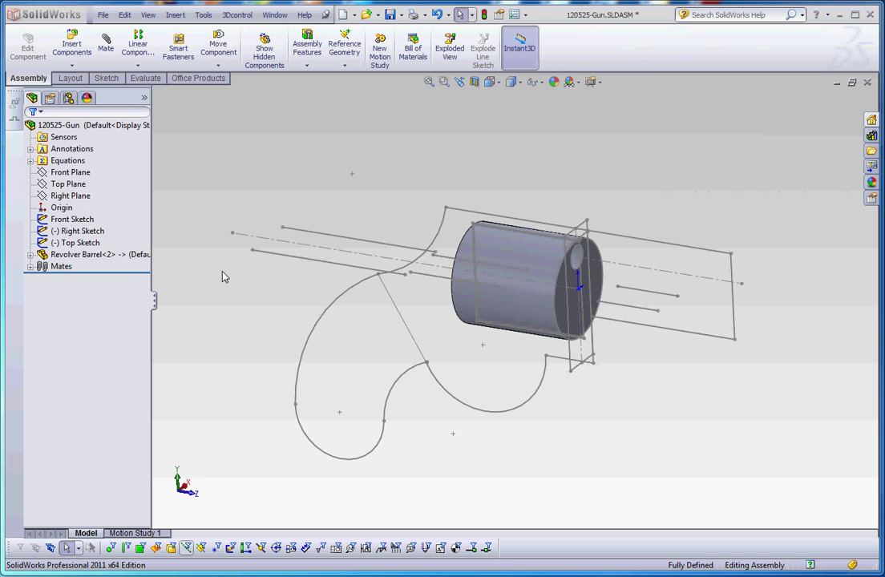
Step: Highlight the Front Sketch, Top Sketch and Revolver Barrel to review the existing layout geometry
left_click(71, 218)
left_click(76, 242)
left_click(65, 220)
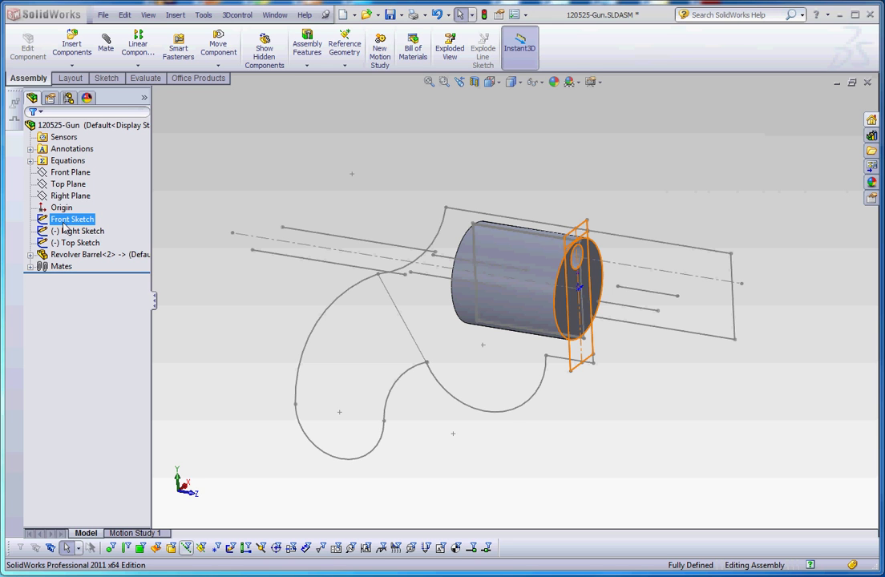
left_click(69, 254)
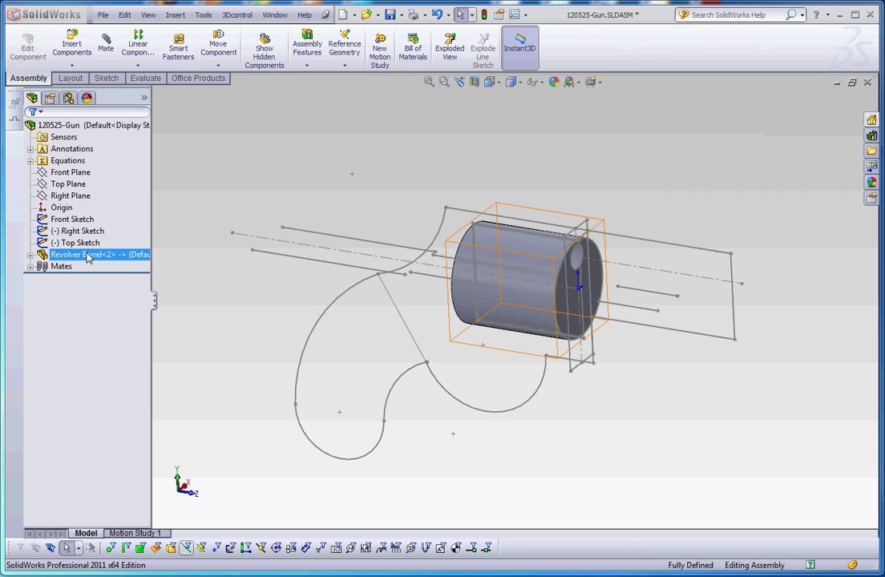
left_click(80, 242)
left_click(251, 141)
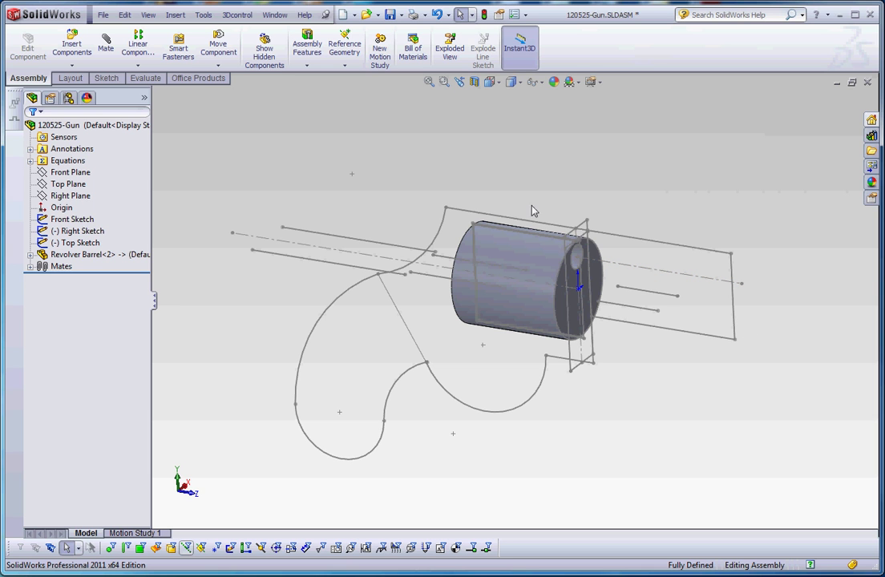
Step: Insert a new blank part into the assembly, accepting the template warning and error message
left_click(173, 15)
mouse_move(191, 36)
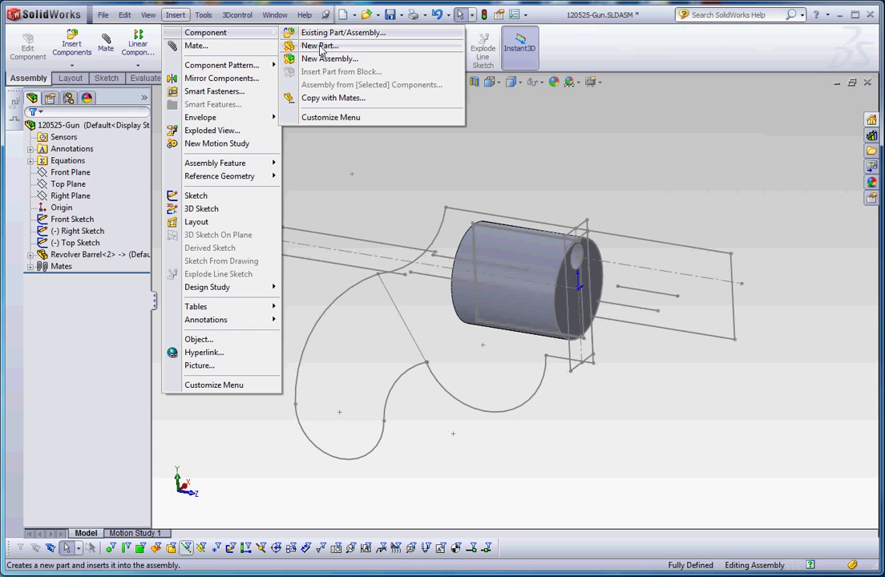
left_click(321, 46)
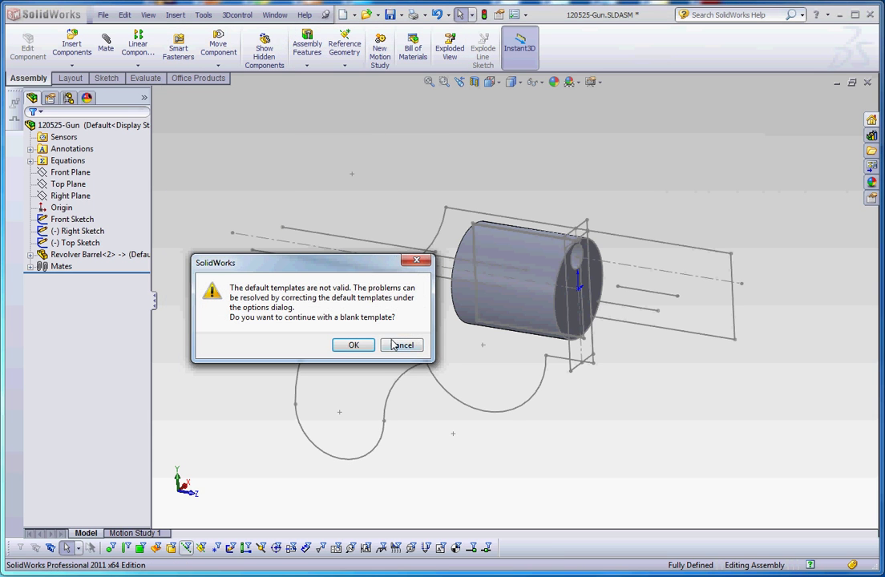
left_click(353, 345)
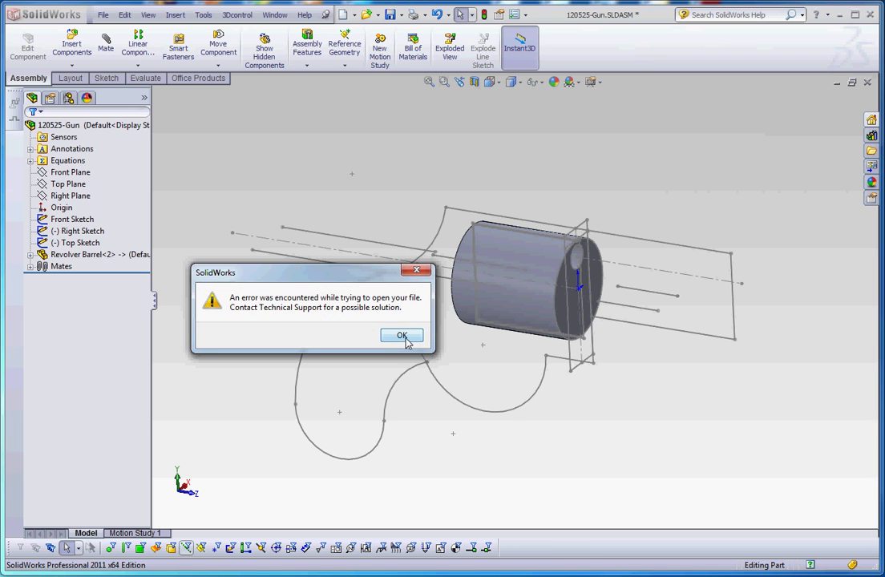
left_click(401, 335)
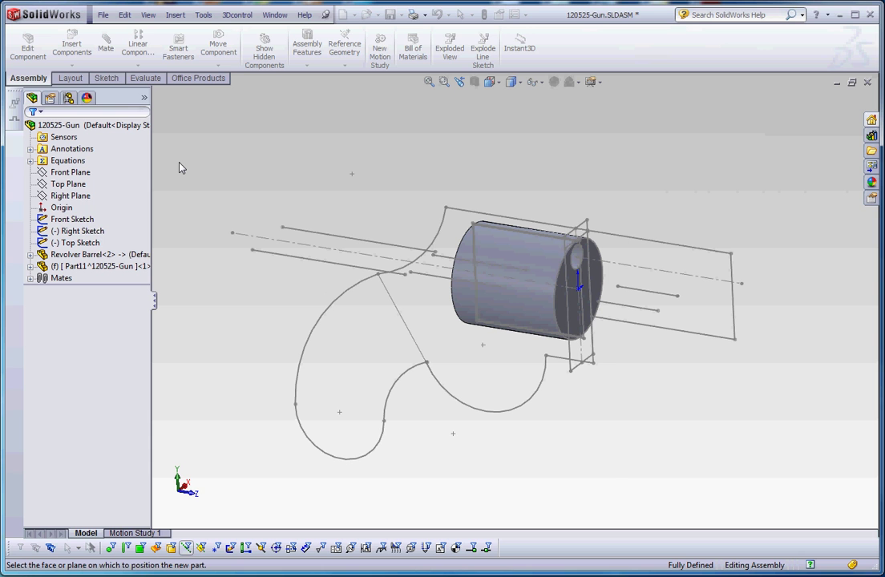
Step: Place the new part on the assembly's Front Plane and rebuild to leave its empty sketch
left_click(74, 174)
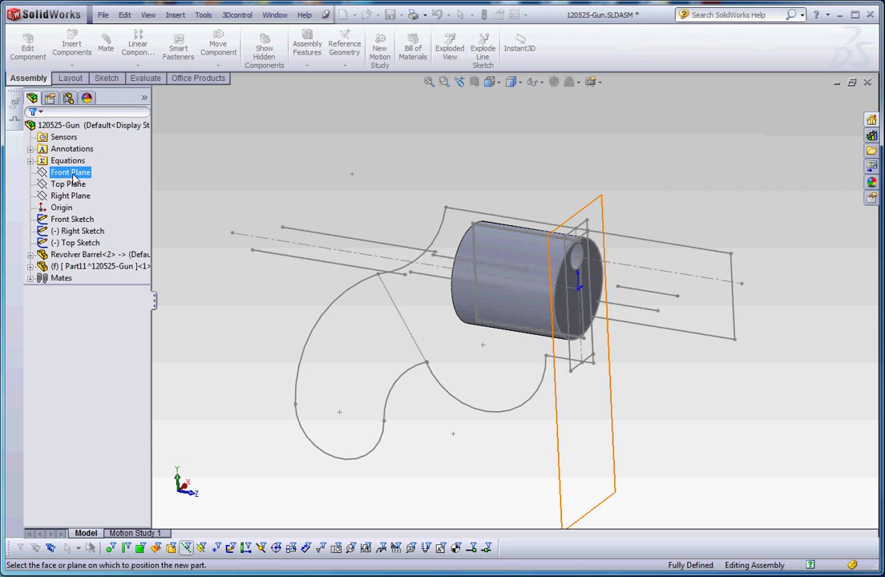
left_click(29, 267)
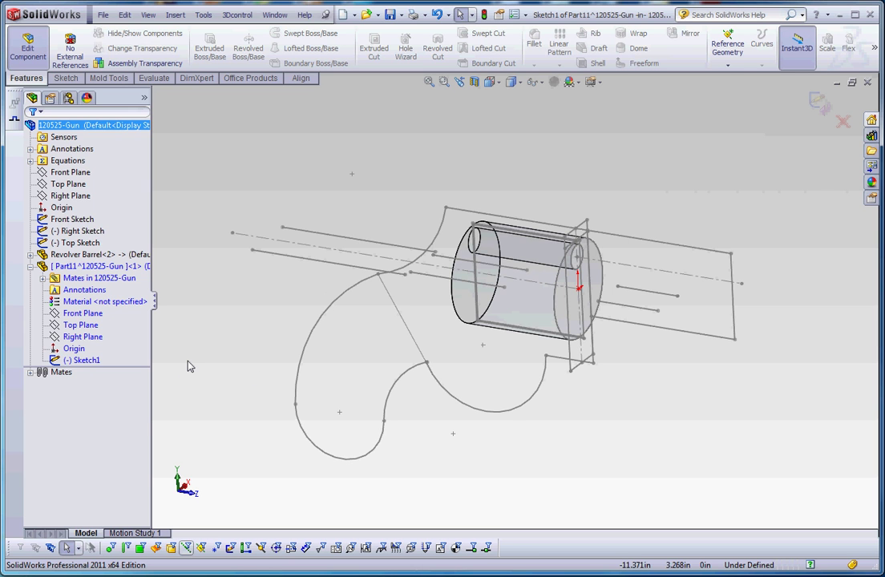
left_click(484, 15)
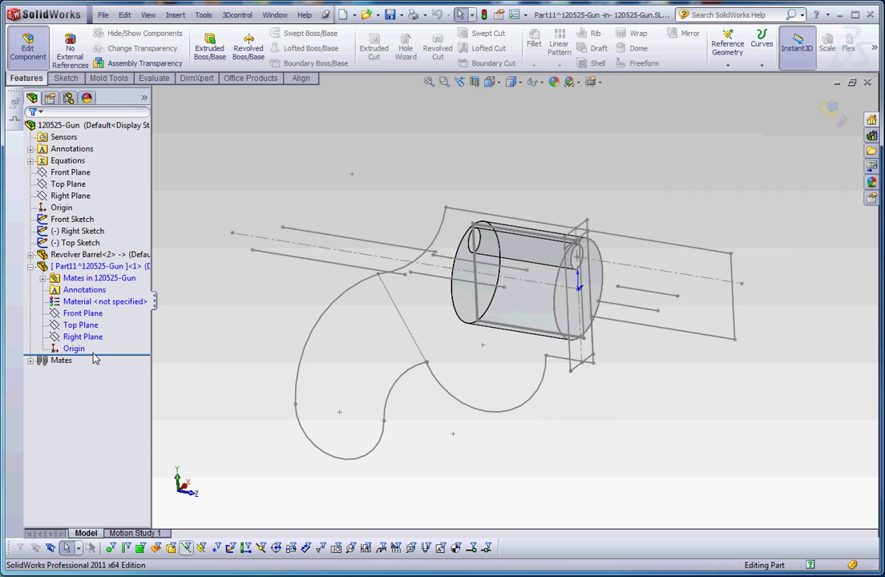
Step: Preview the assembly's and new part's Front, Top and Right Planes to compare their positions
left_click(98, 338)
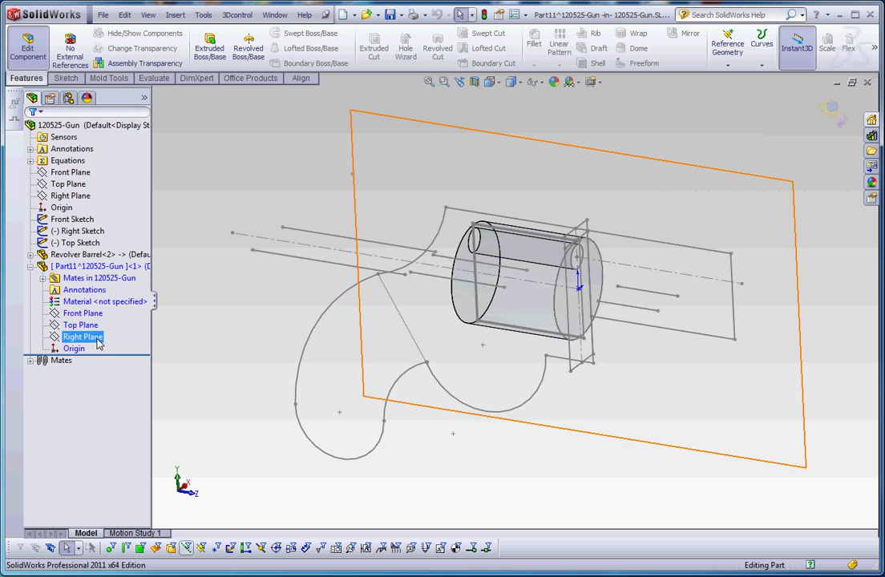
left_click(58, 150)
left_click(71, 172)
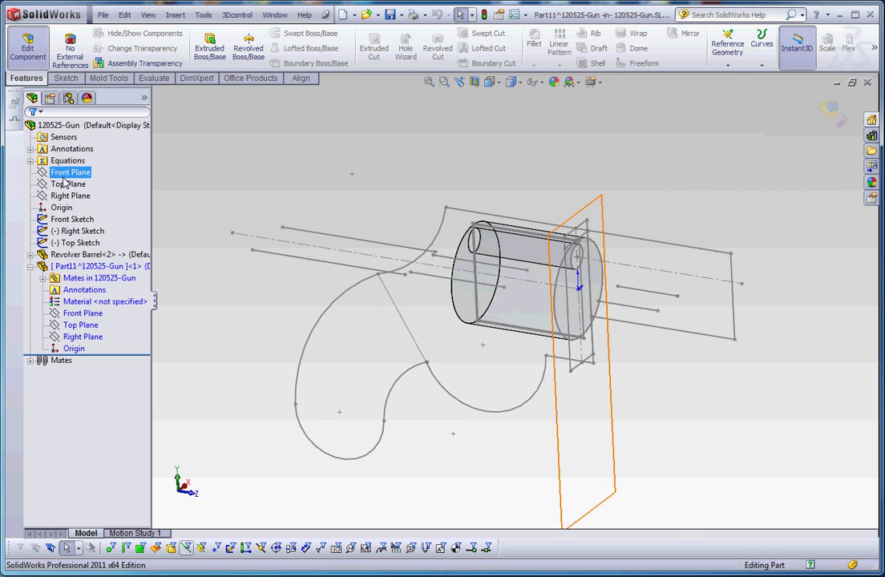
left_click(77, 242)
left_click(80, 325)
left_click(70, 172)
left_click(88, 337)
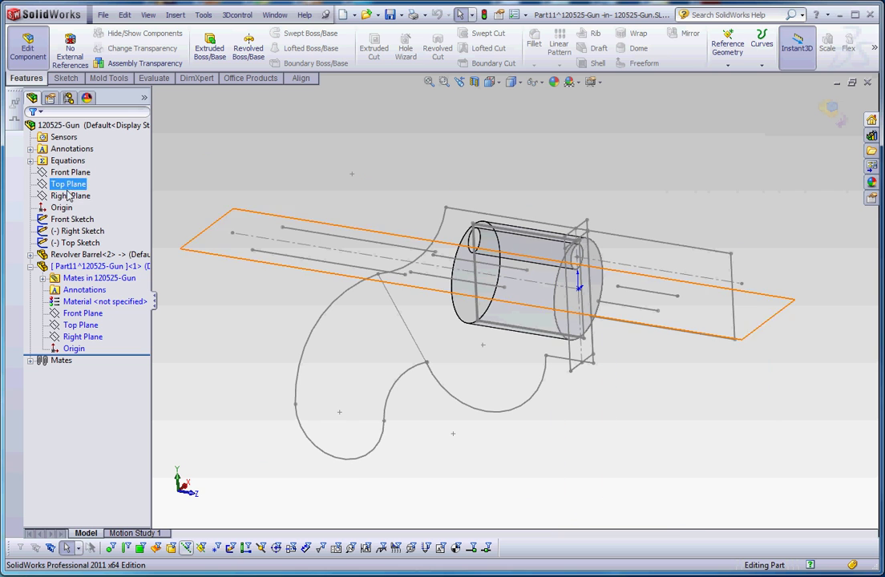
left_click(69, 196)
left_click(80, 314)
Step: Start a new sketch on the new part's own Right Plane
left_click(81, 338)
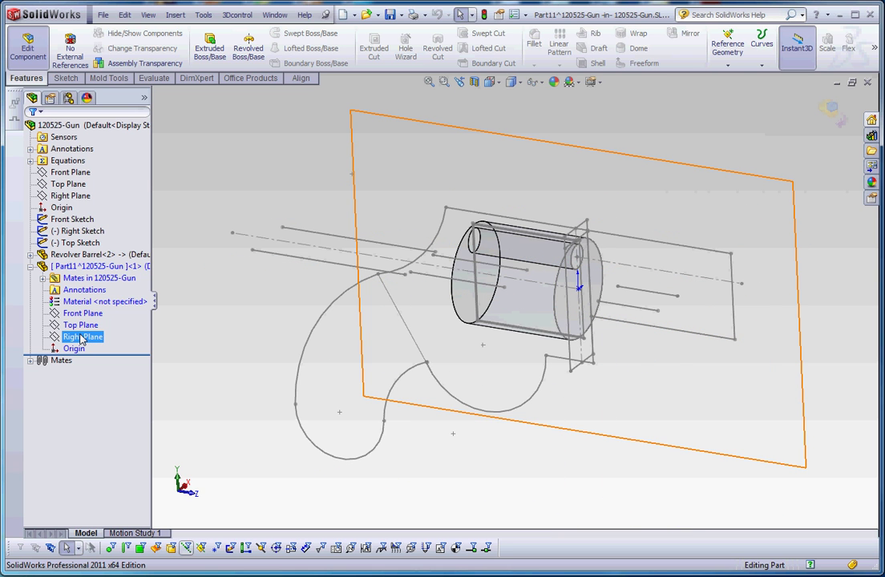
left_click(221, 310)
left_click(84, 338)
left_click(86, 338)
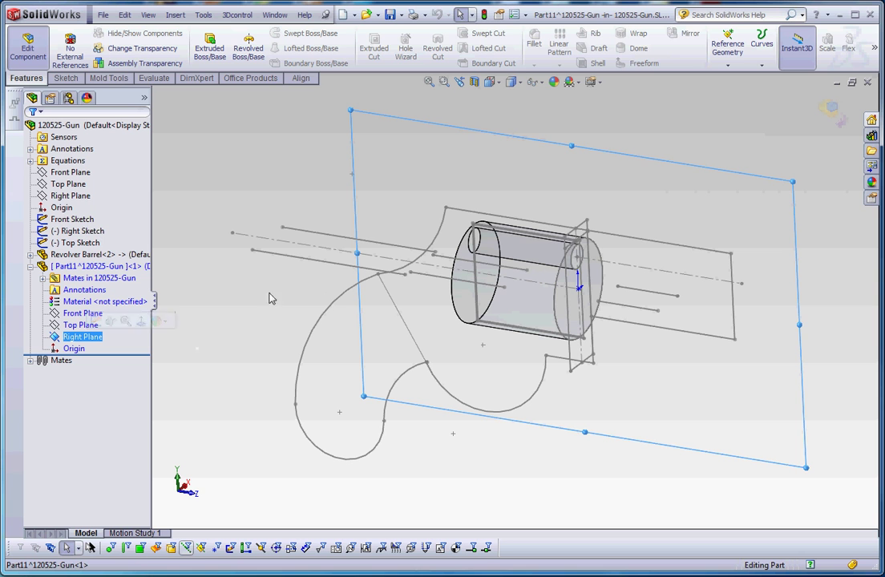
left_click(94, 319)
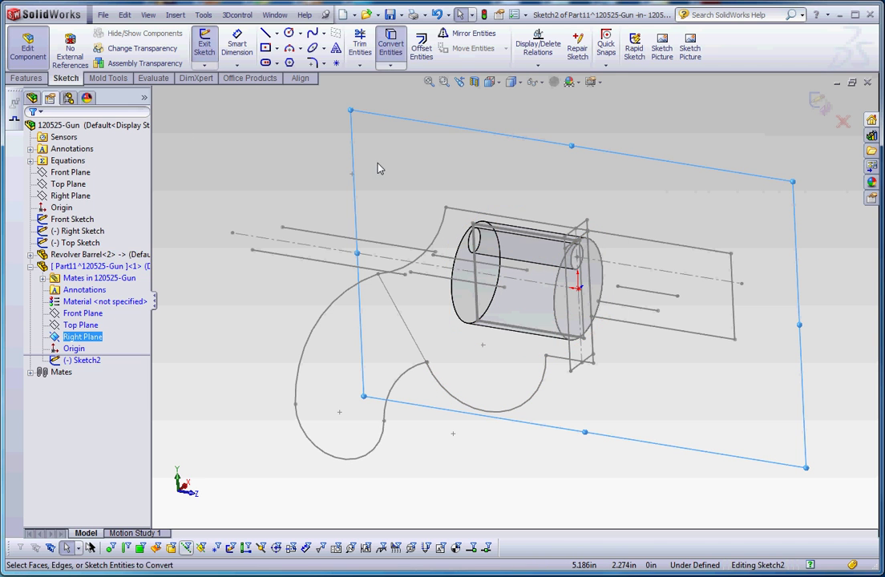
Step: With Select chain on, pick the handle curve chain and the diagonal handle line for conversion
left_click(335, 310)
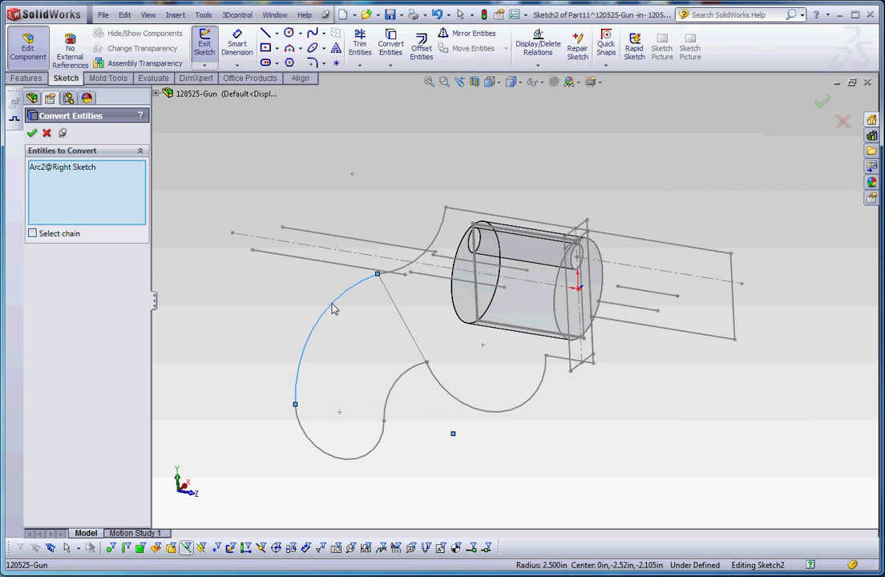
left_click(33, 233)
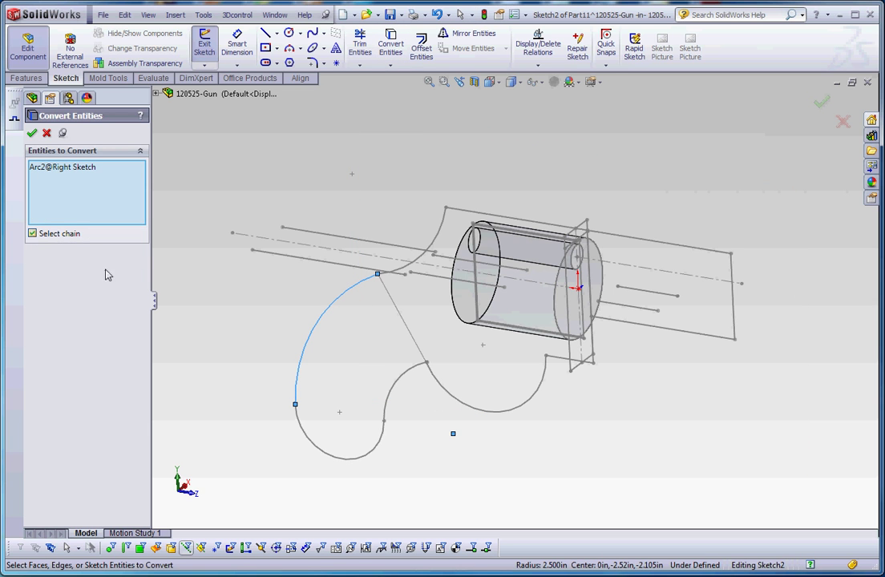
left_click(336, 463)
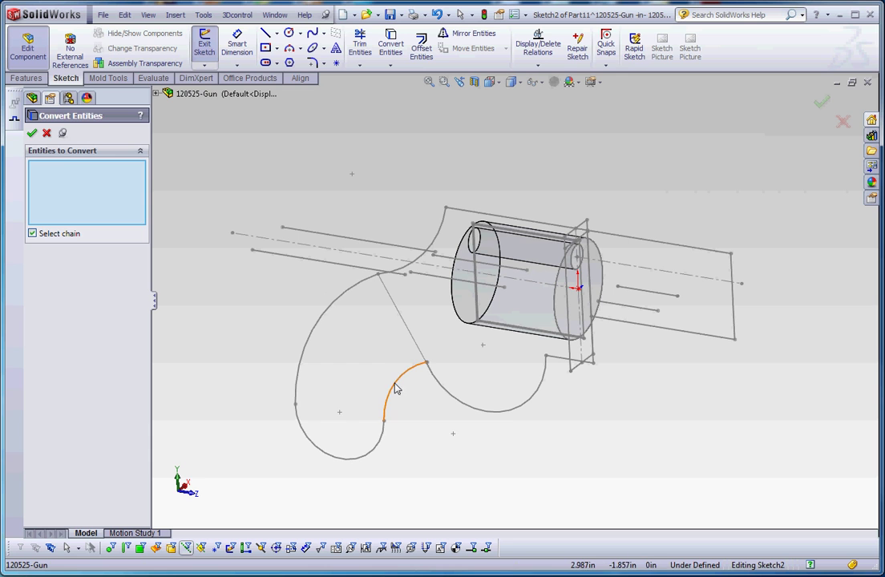
left_click(392, 419)
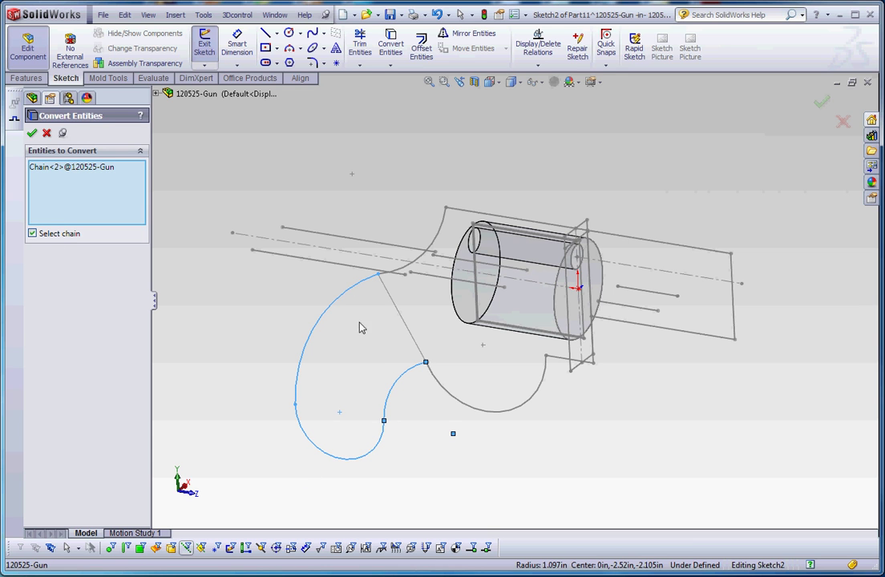
left_click(404, 326)
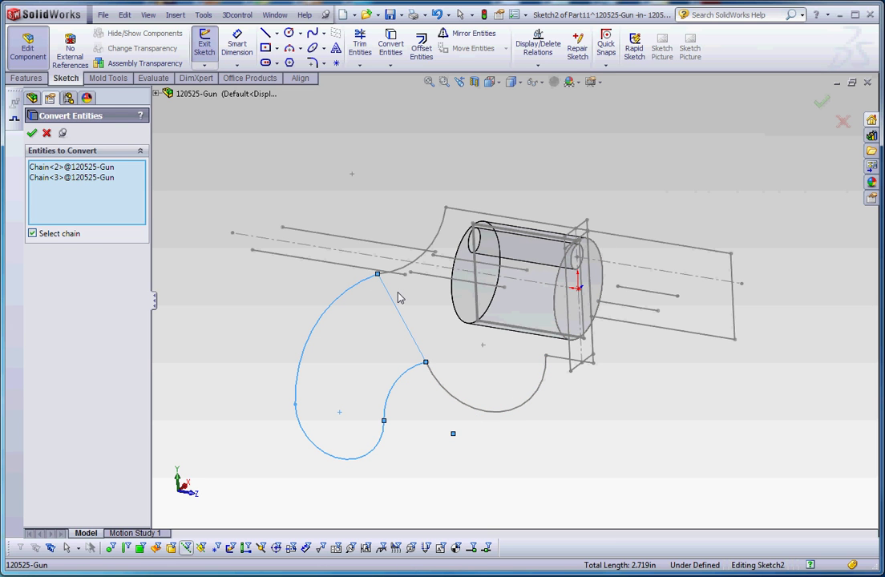
Step: Add the body and barrel outline and the cylinder edges, then convert them into the sketch
left_click(440, 235)
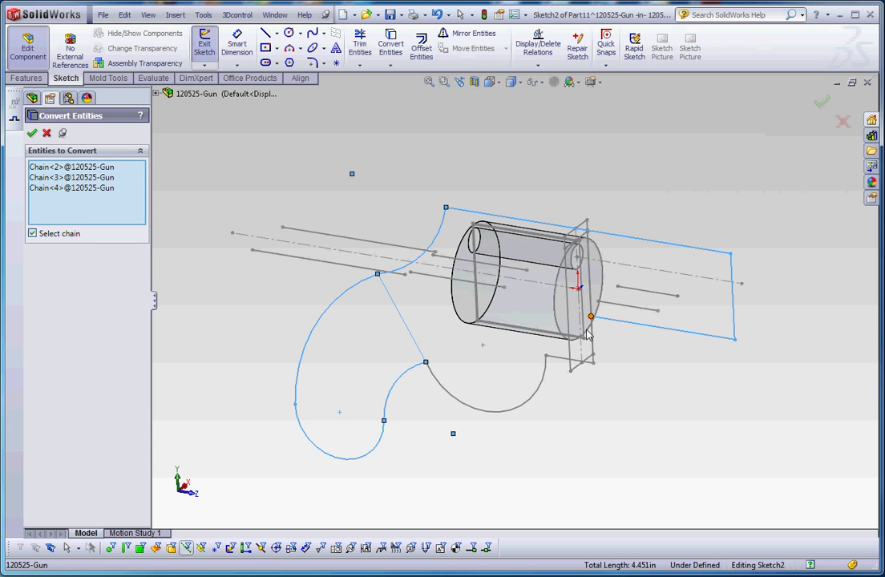
scroll(633, 360, "down", 3)
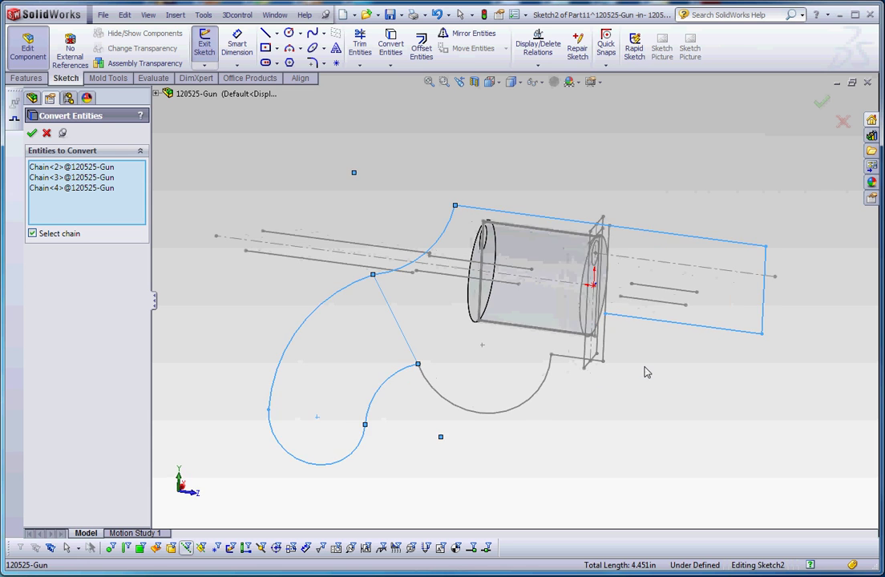
left_click(589, 337)
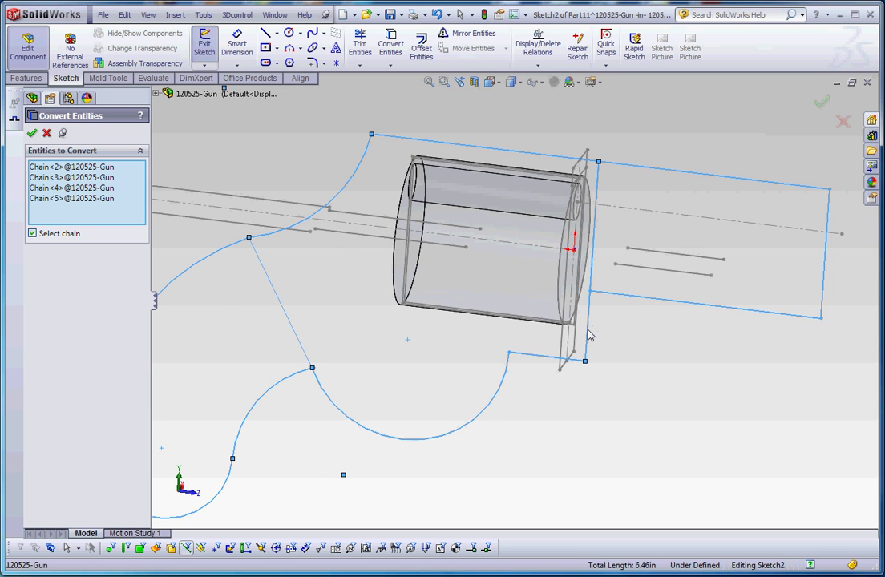
key("z")
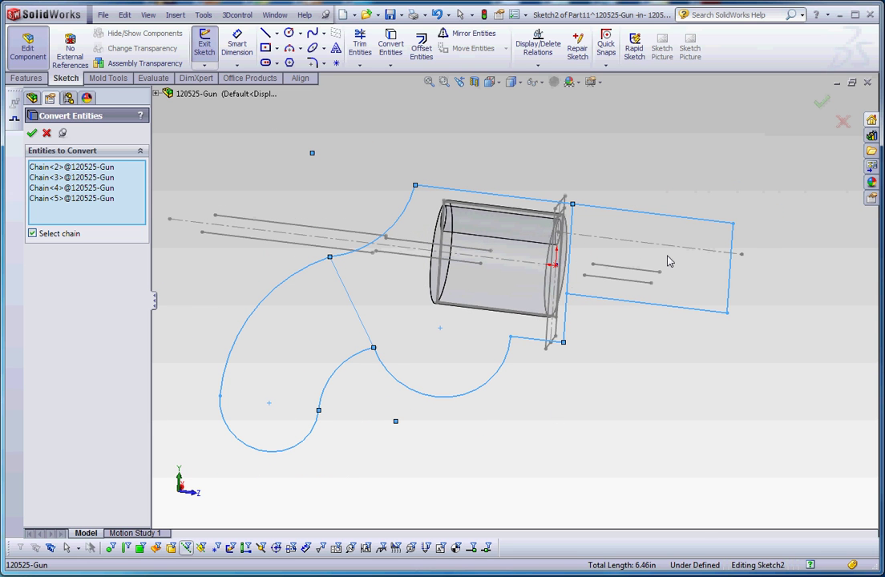
scroll(432, 202, "down", 2)
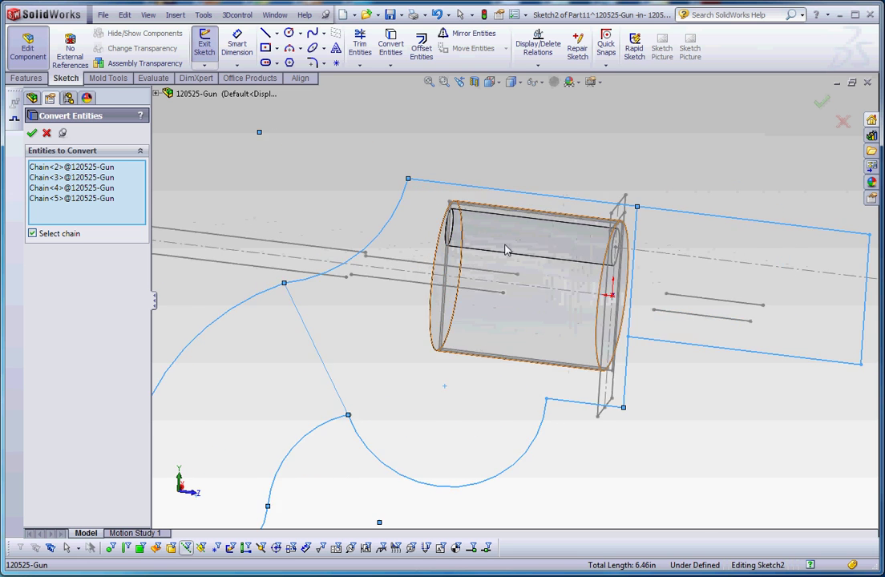
middle_click_drag(705, 399, 725, 413)
scroll(434, 295, "down", 2)
scroll(431, 299, "down", 2)
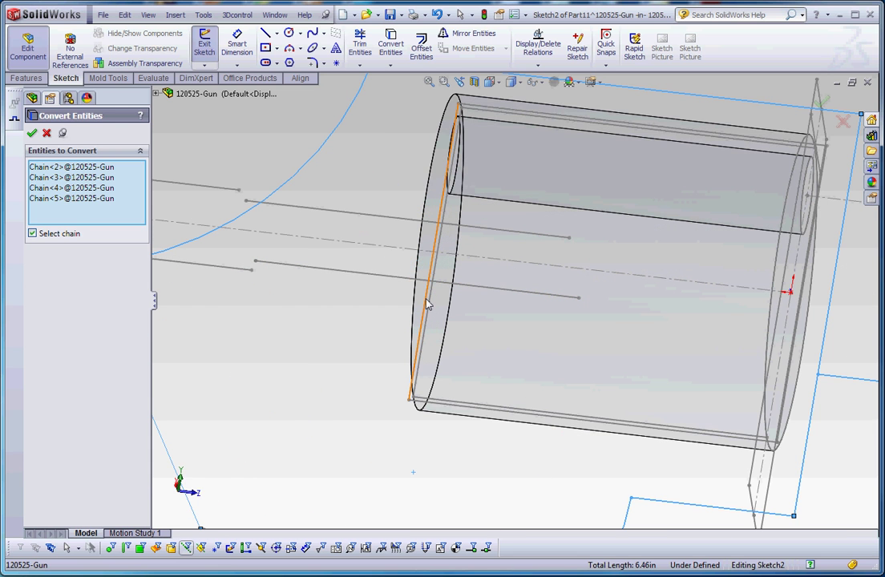
left_click(428, 304)
scroll(725, 409, "up", 4)
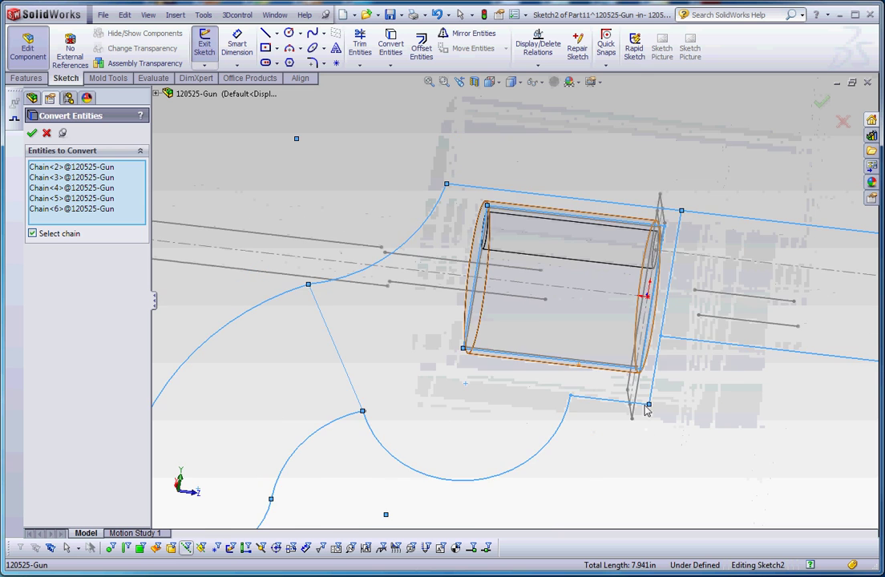
middle_click_drag(724, 409, 703, 401)
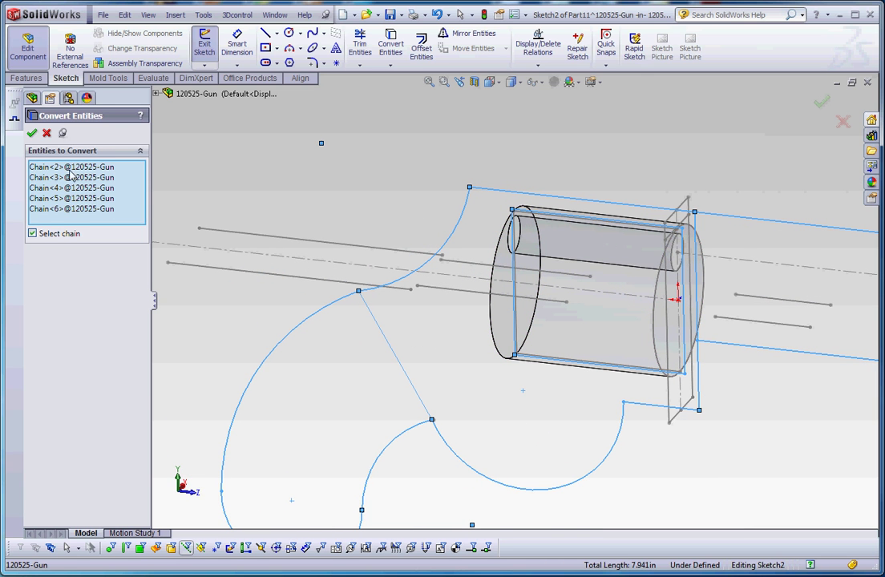
left_click(32, 133)
scroll(401, 286, "up", 3)
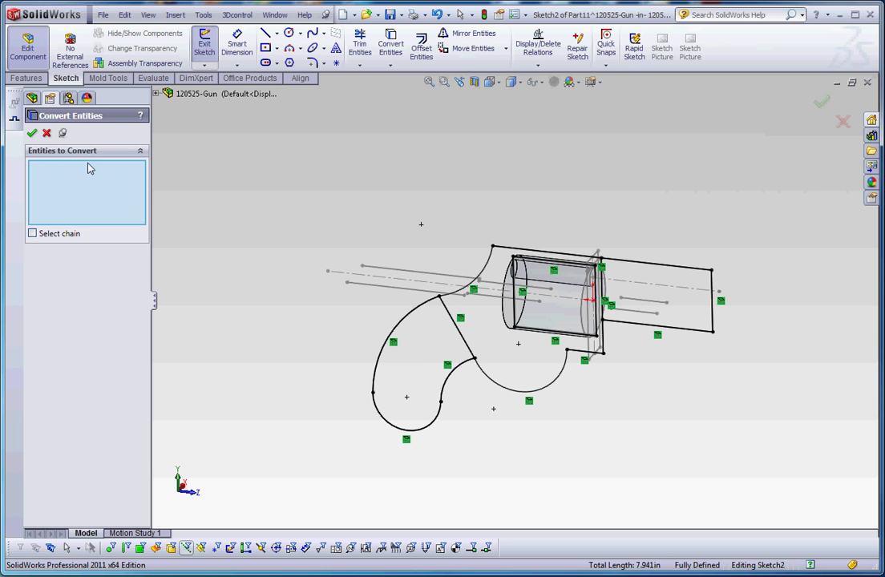
Step: Extrude Sketch2's left handle region Up To Vertex both ways, limited by two top-sketch points
left_click(32, 132)
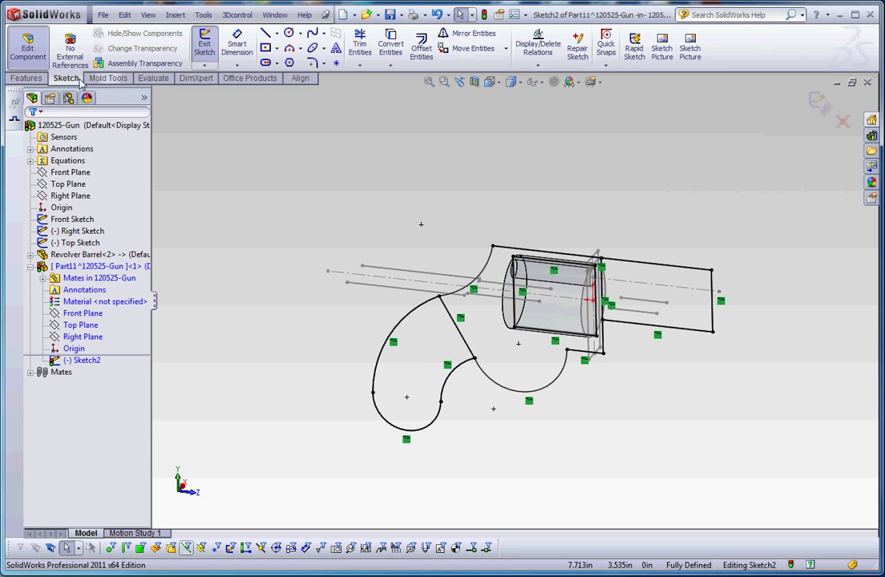
left_click(26, 77)
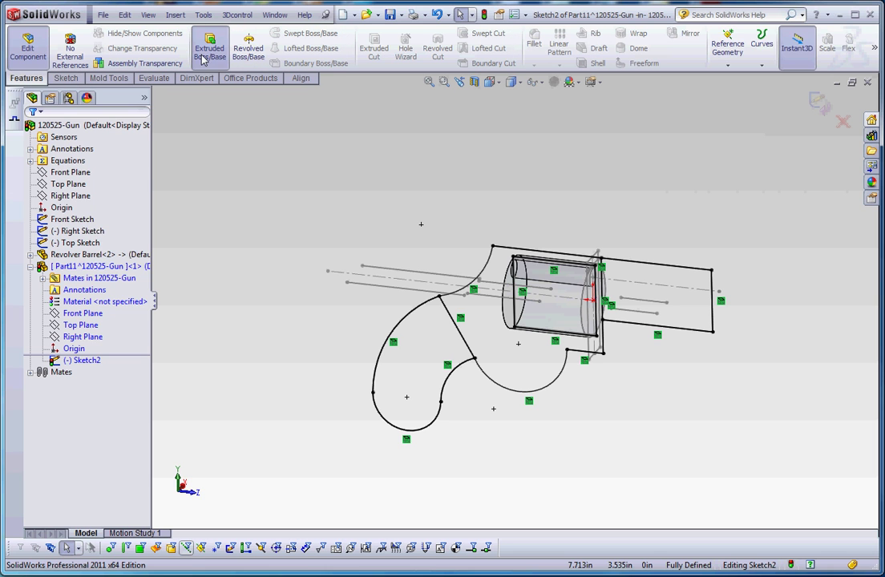
left_click(203, 59)
left_click(76, 206)
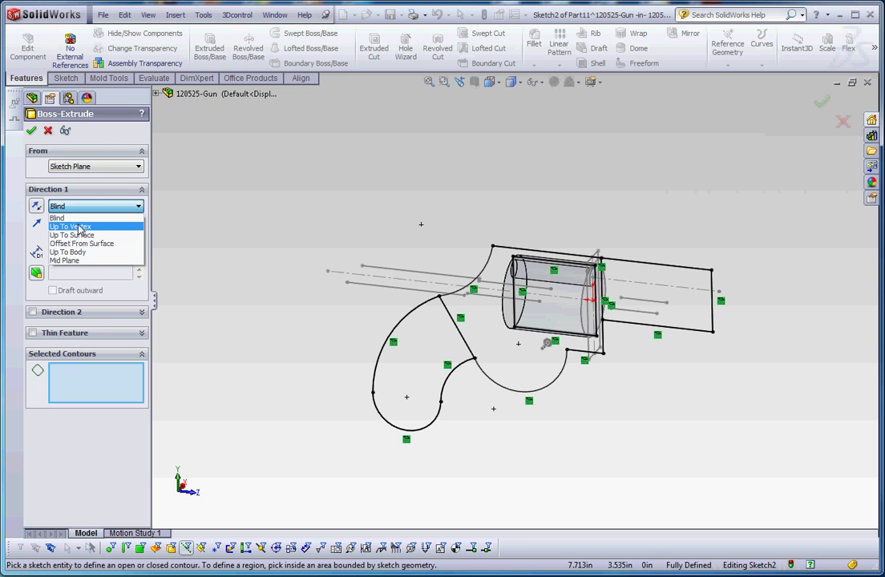
left_click(78, 227)
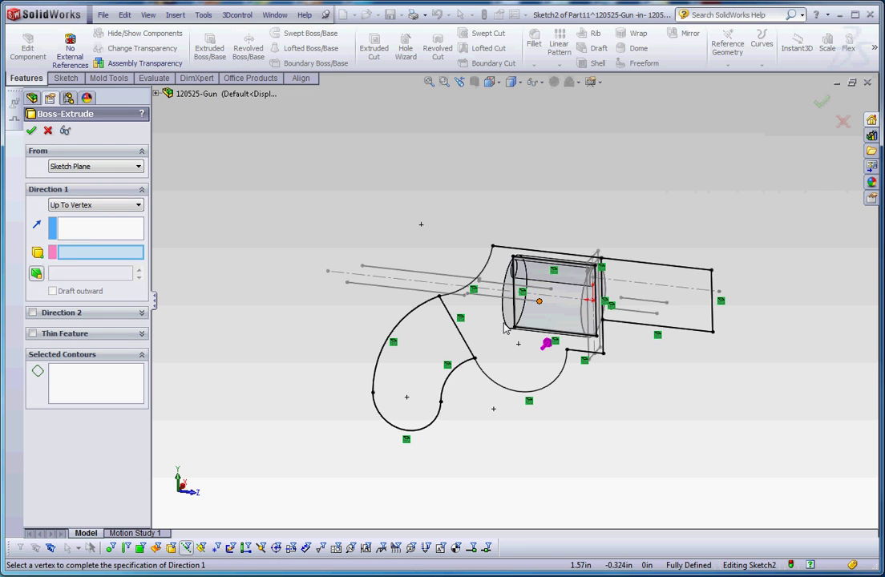
left_click(347, 285)
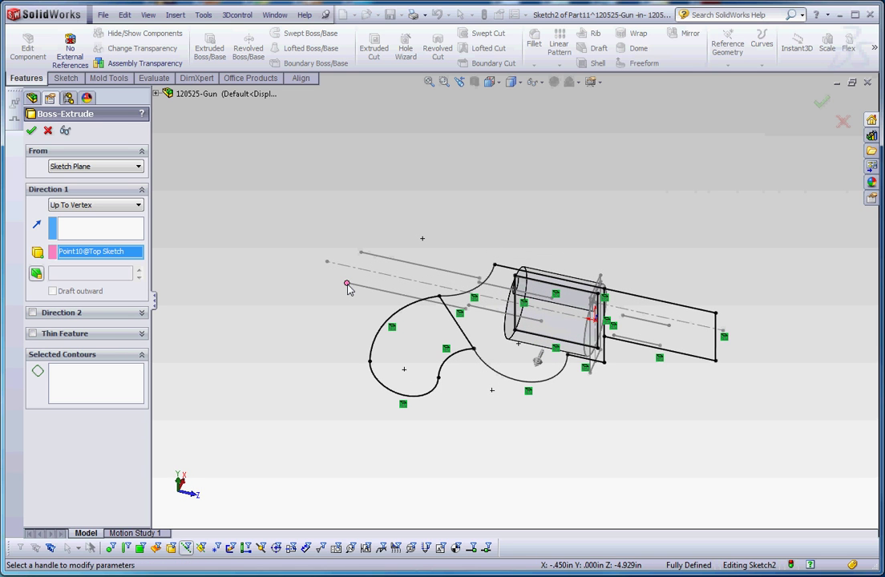
left_click(66, 318)
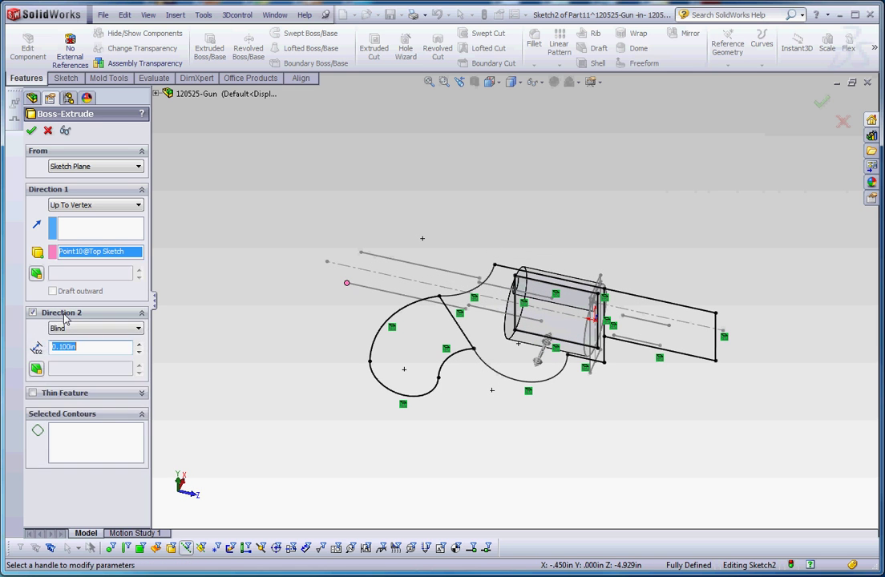
left_click(92, 327)
left_click(126, 351)
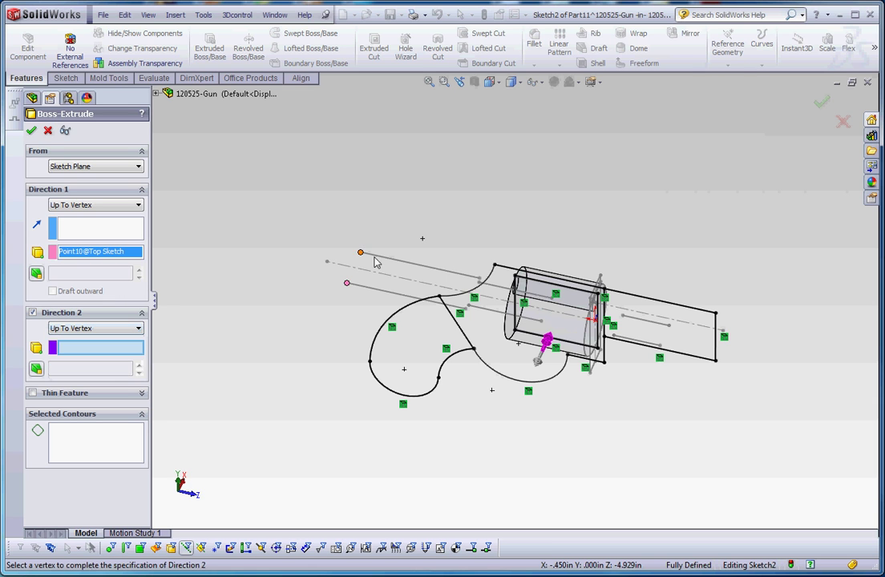
left_click(479, 279)
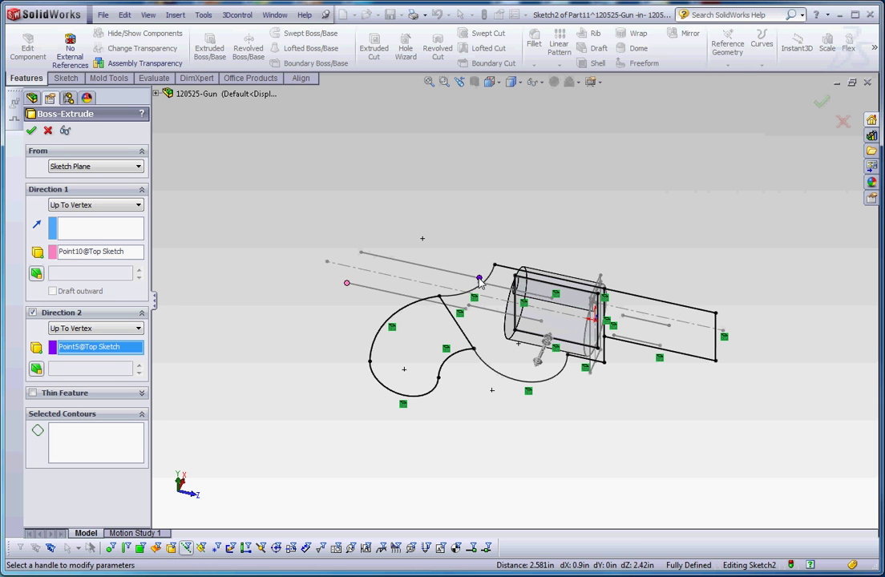
left_click(136, 425)
left_click(416, 354)
left_click(31, 130)
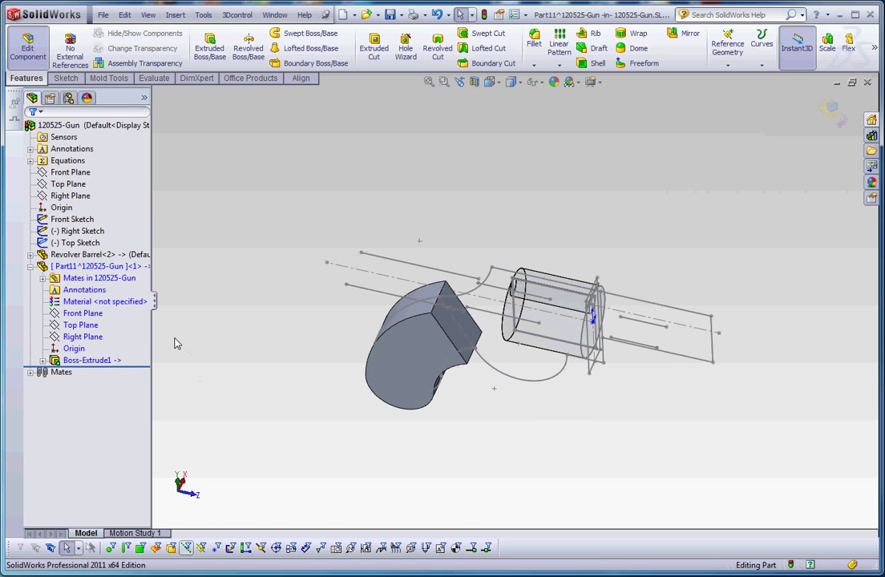
Step: Rename the new extrusion to Handle and select its Sketch2 for reuse
left_click(61, 361)
left_click(63, 361)
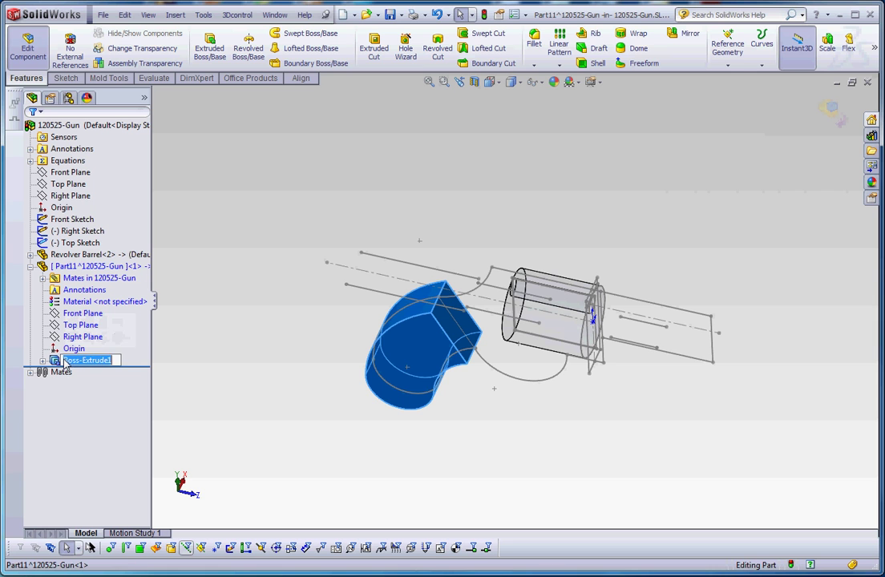
type("Handle")
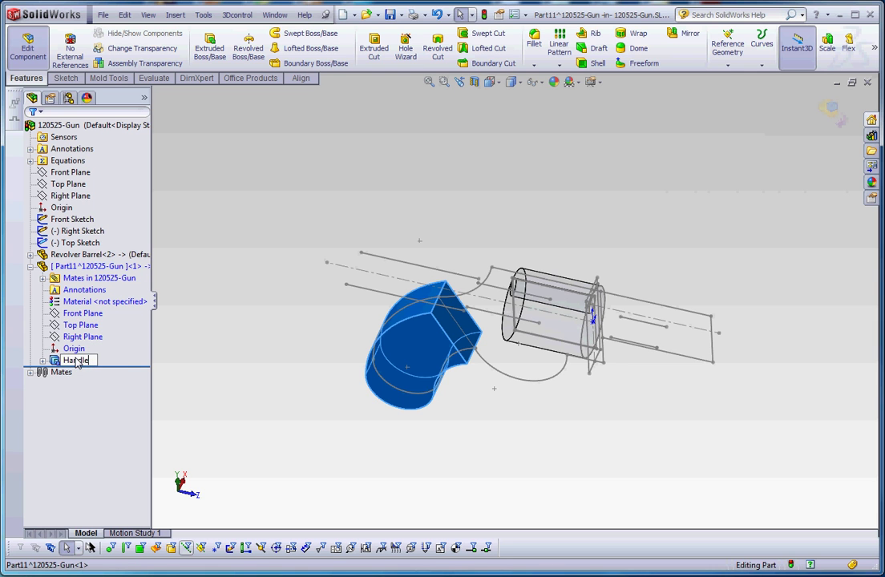
key("Return")
left_click(251, 389)
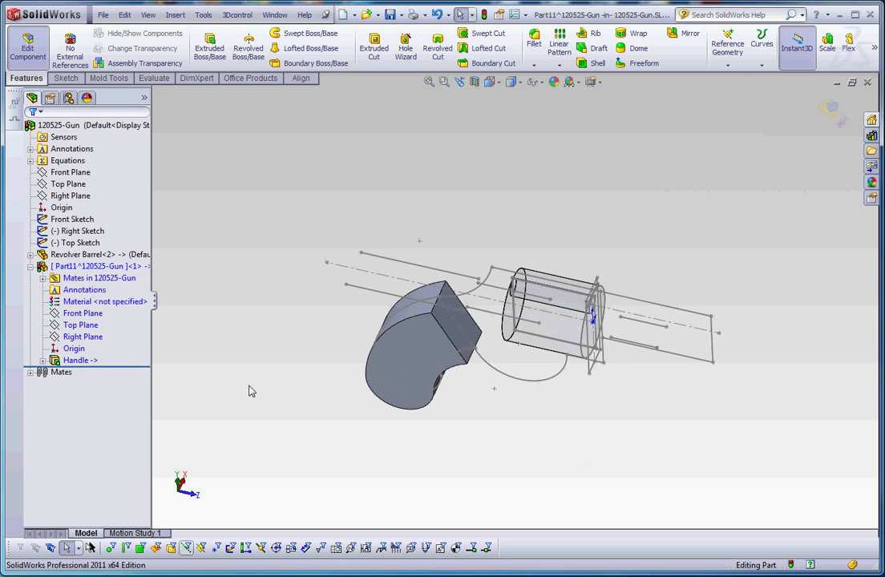
left_click(44, 362)
left_click(92, 372)
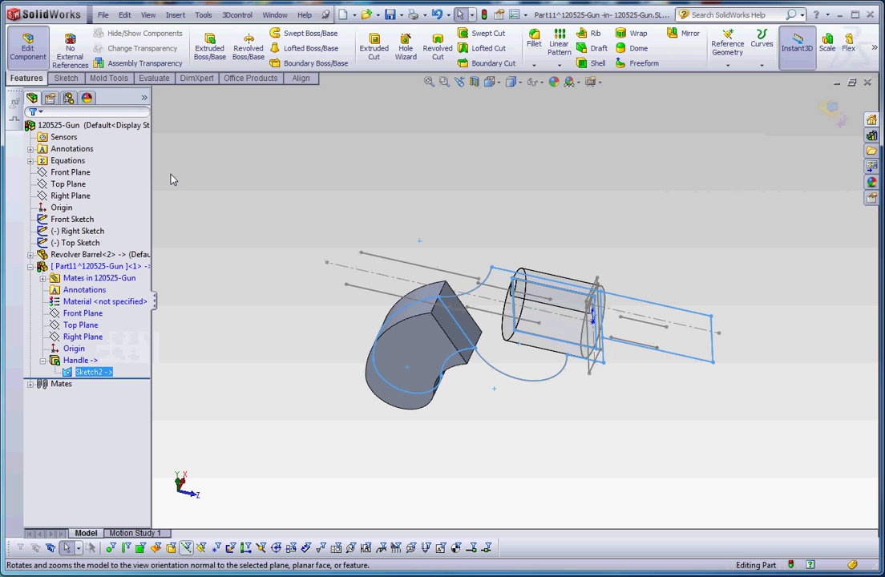
Step: Extrude Sketch2's middle region Up To Vertex in both directions between two top-sketch points
left_click(210, 50)
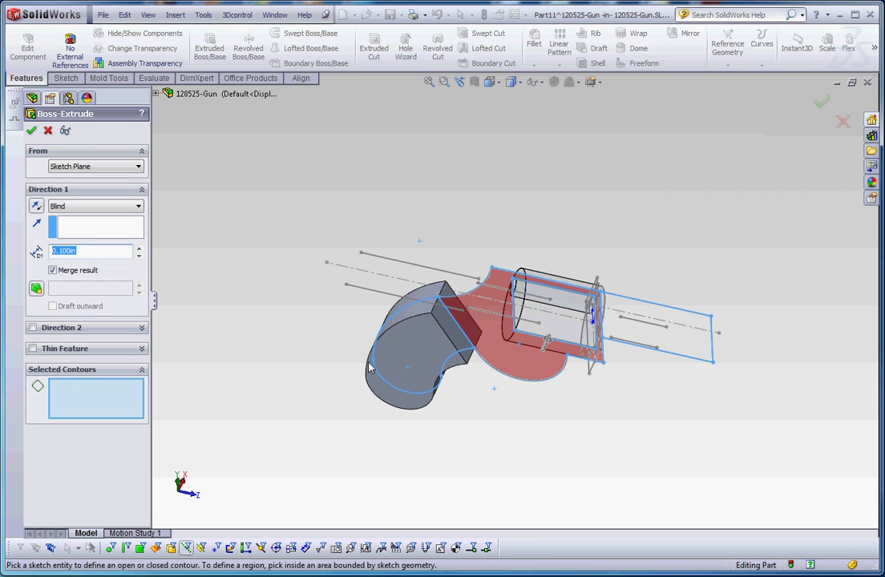
left_click(513, 361)
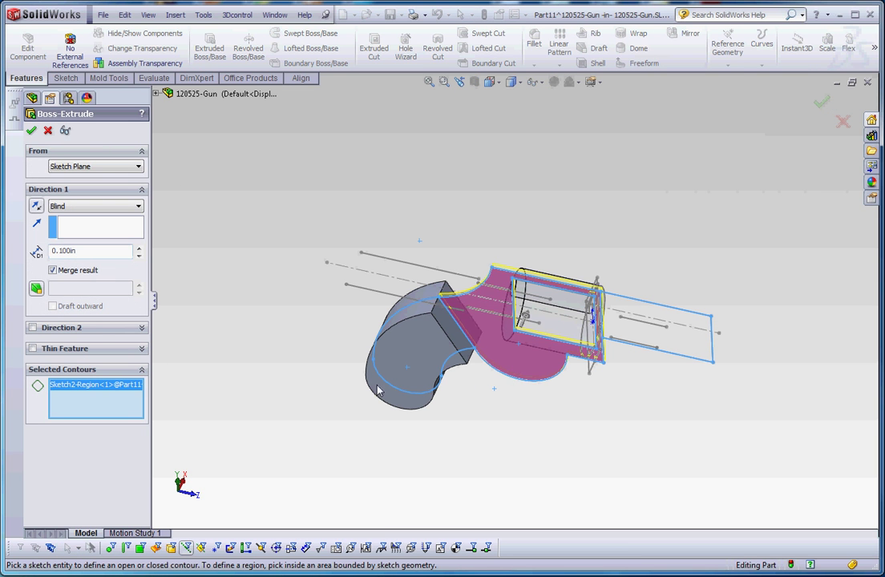
left_click(73, 207)
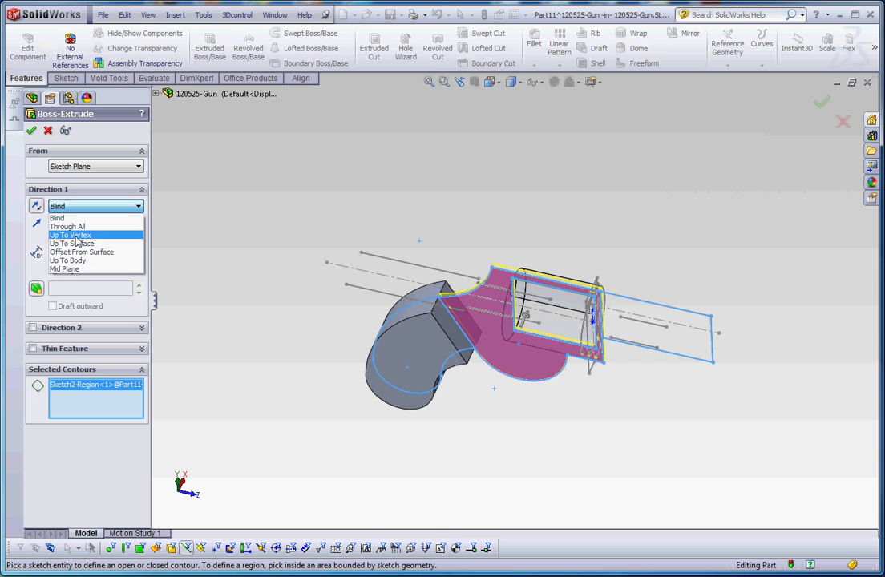
left_click(67, 203)
scroll(491, 291, "down", 5)
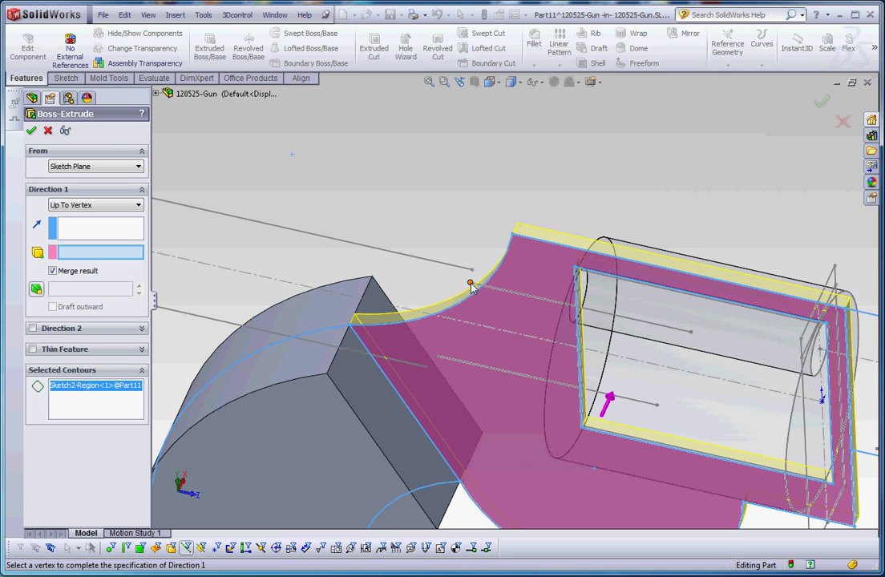
left_click(470, 282)
middle_click_drag(478, 221, 494, 326)
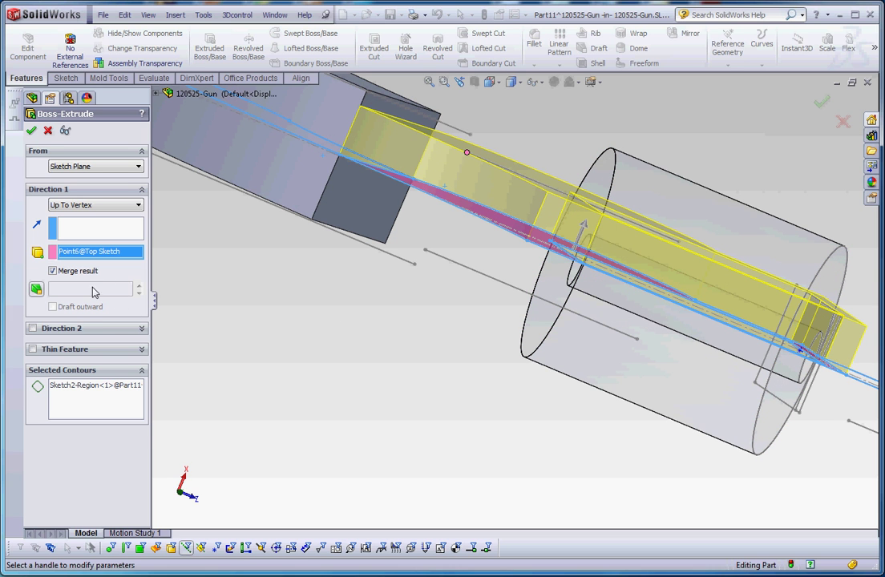
left_click(43, 329)
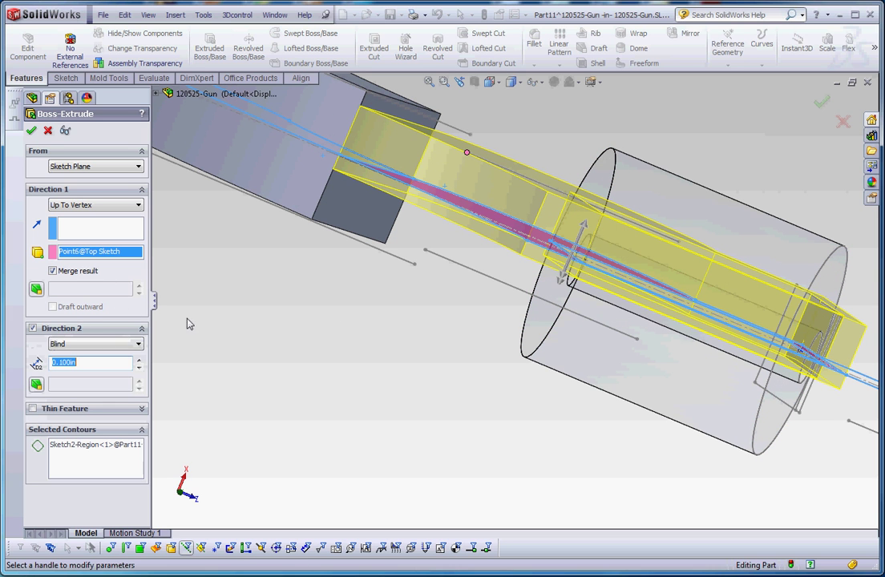
left_click(425, 251)
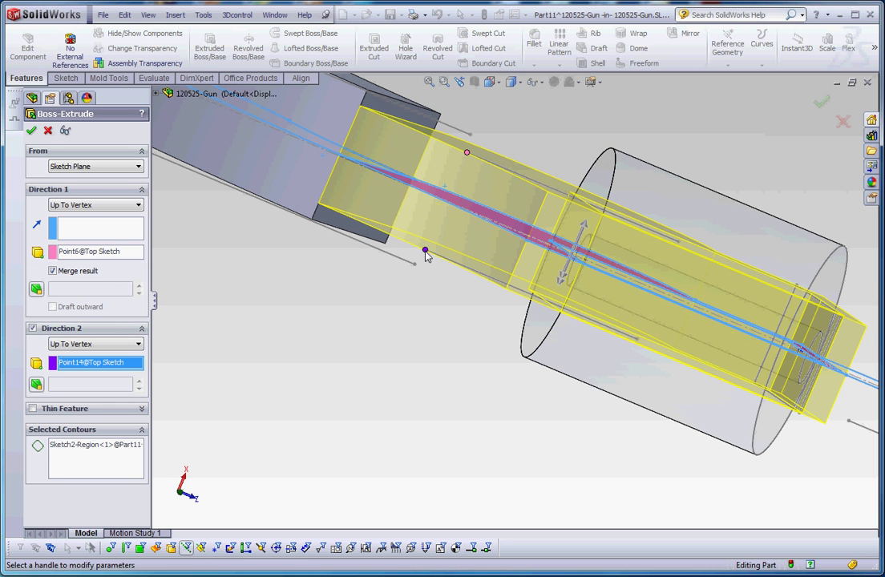
left_click(31, 129)
middle_click_drag(267, 312, 376, 280)
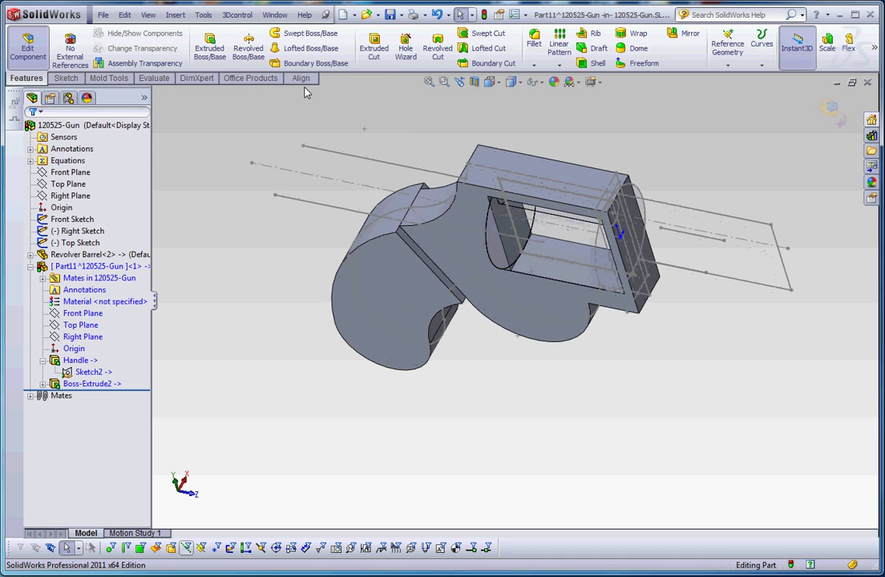
Step: Rename Boss-Extrude2 to Body
left_click(78, 386)
left_click(78, 387)
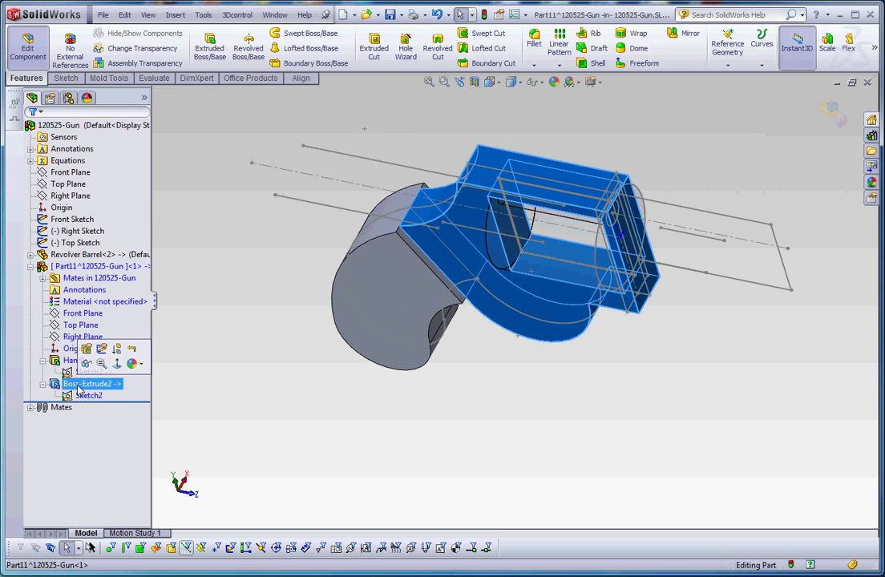
type("Body")
key("Return")
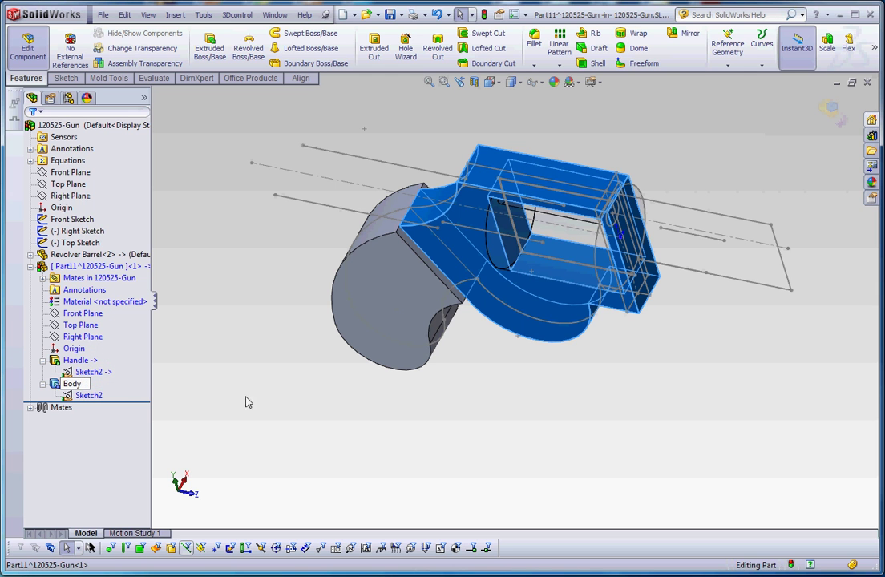
Step: Start a third extrusion from Sketch2, setting both directions Up To Vertex with a top-sketch point for direction 1
left_click(89, 395)
left_click(210, 46)
left_click(61, 206)
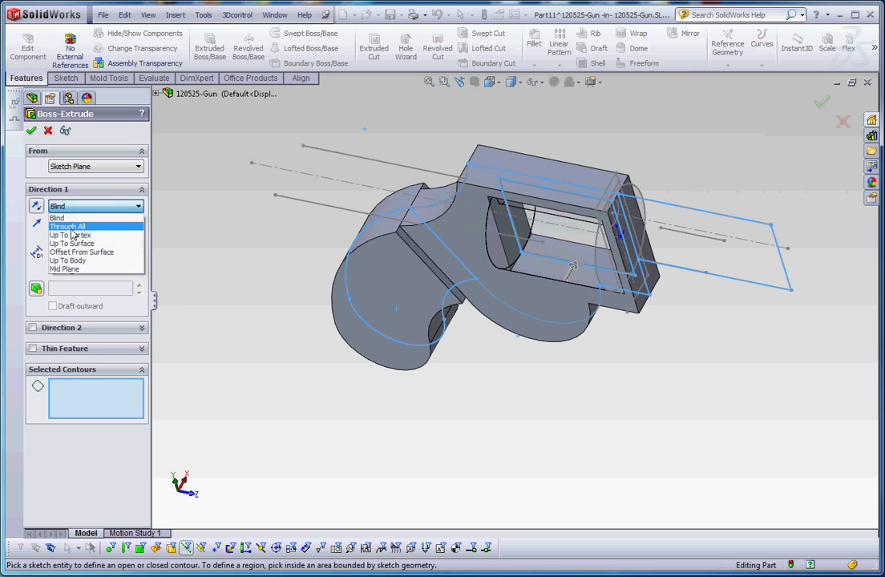
left_click(72, 239)
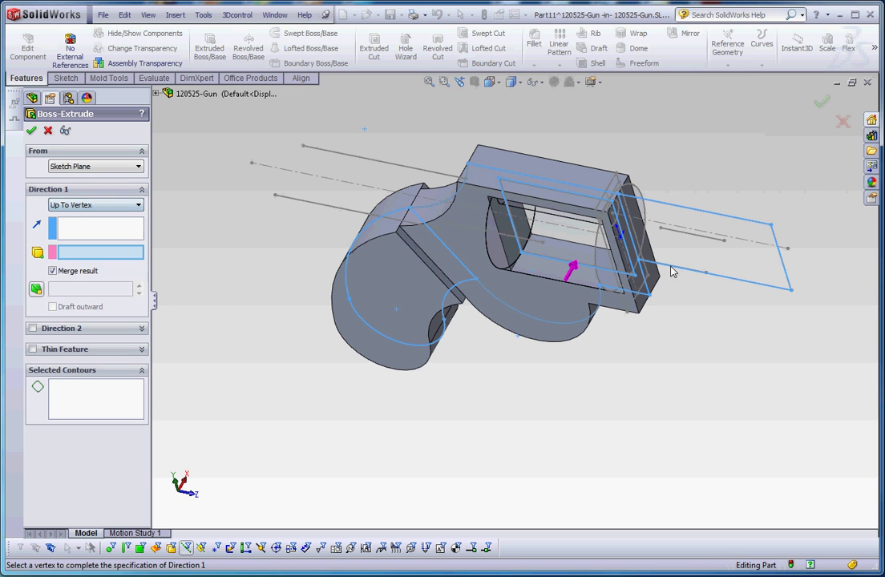
left_click(725, 242)
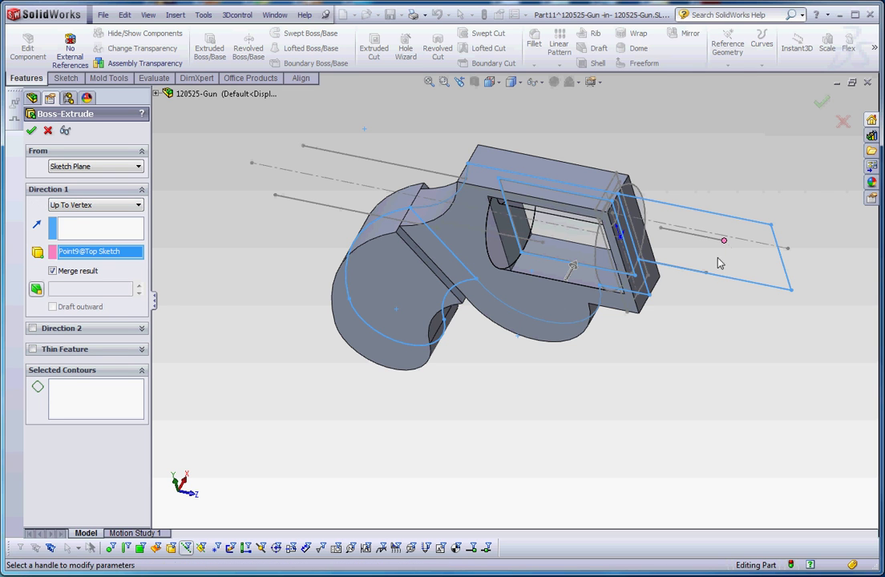
left_click(32, 327)
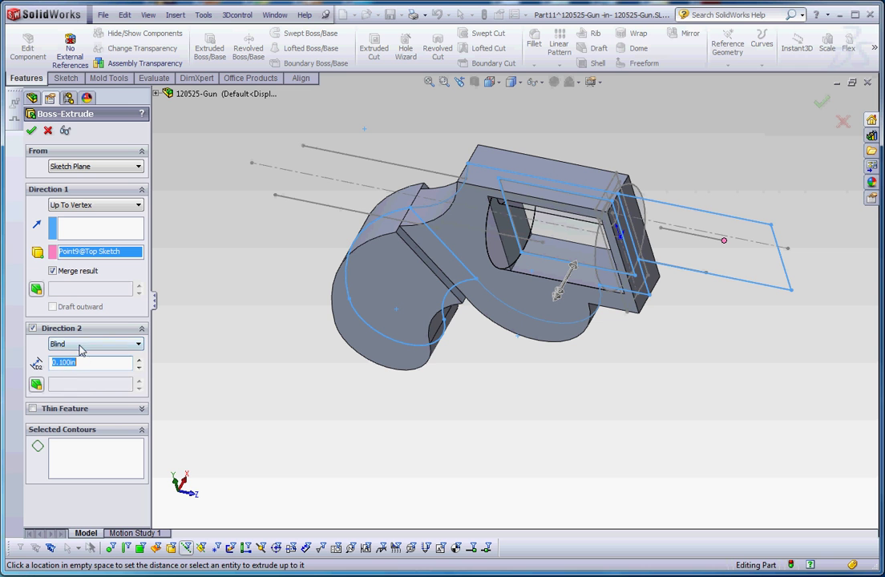
left_click(81, 344)
left_click(66, 373)
Step: Limit direction 2 at another top-sketch point, select the barrel region and create the extrusion
middle_click_drag(511, 387, 549, 419)
scroll(695, 237, "down", 5)
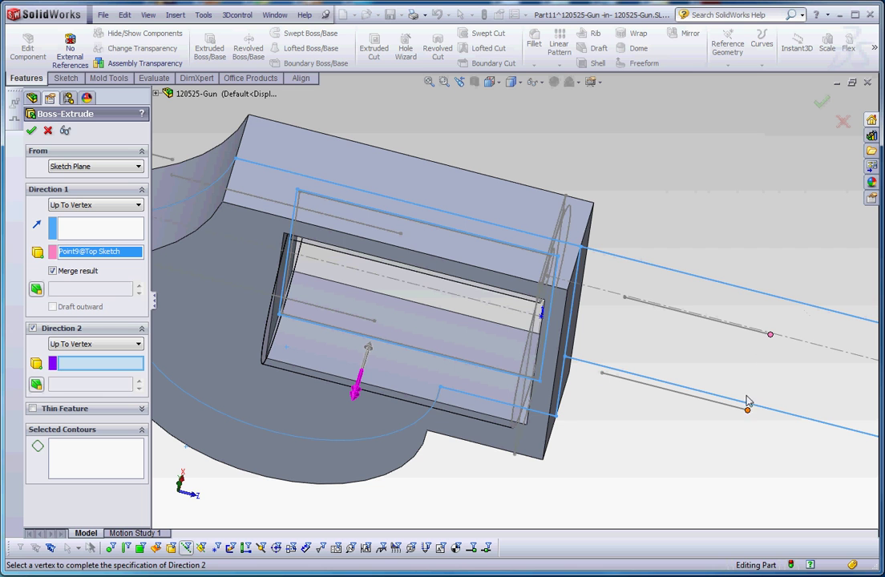
left_click(602, 375)
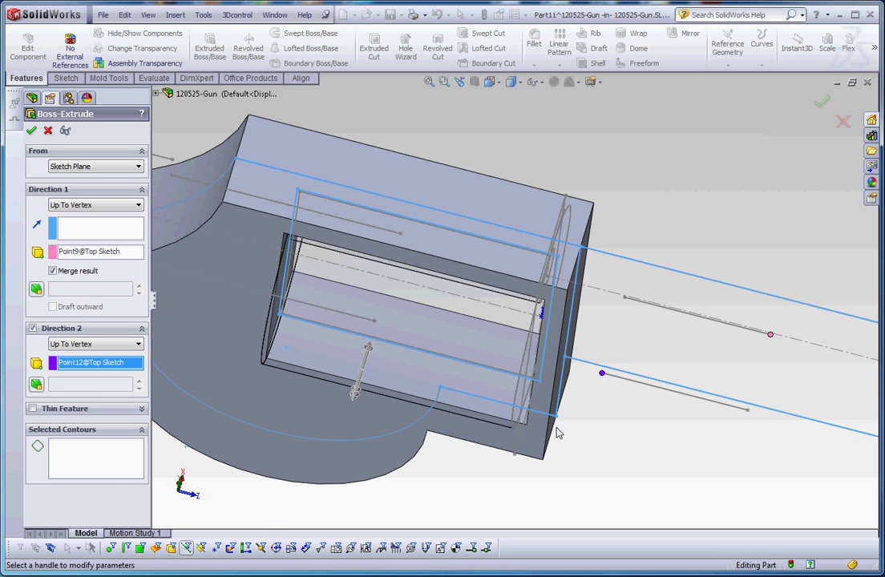
left_click(93, 459)
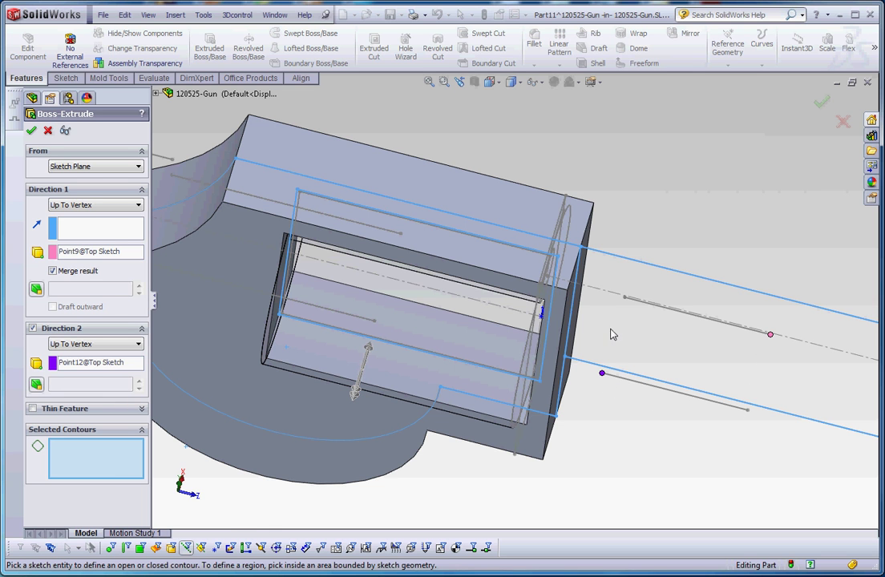
middle_click_drag(651, 427, 641, 353)
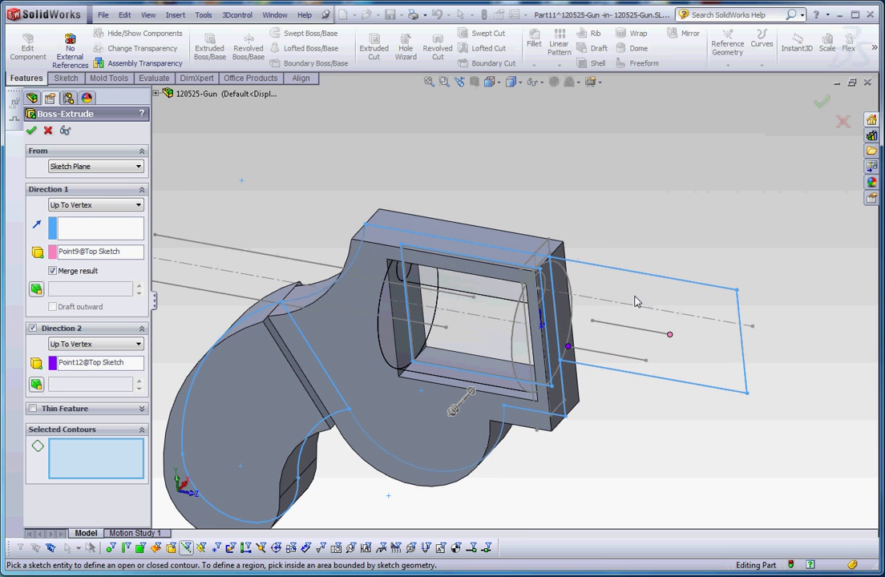
left_click(580, 286)
mouse_move(613, 180)
middle_mouse_down()
mouse_move(628, 221)
mouse_move(633, 215)
middle_mouse_up()
left_click(32, 130)
left_click(307, 141)
Step: Fit and orbit the gun to inspect the handle, body and barrel solids
key("f")
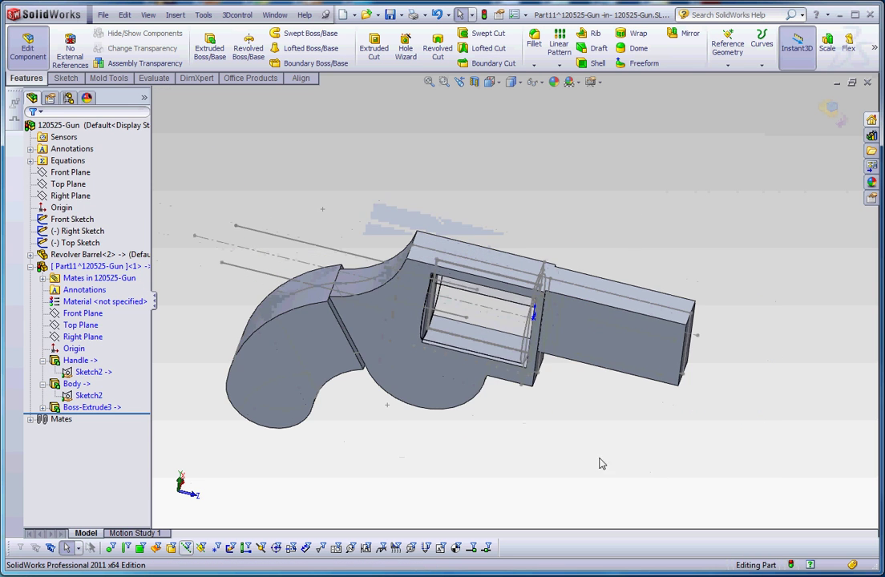
middle_click_drag(384, 383, 424, 286)
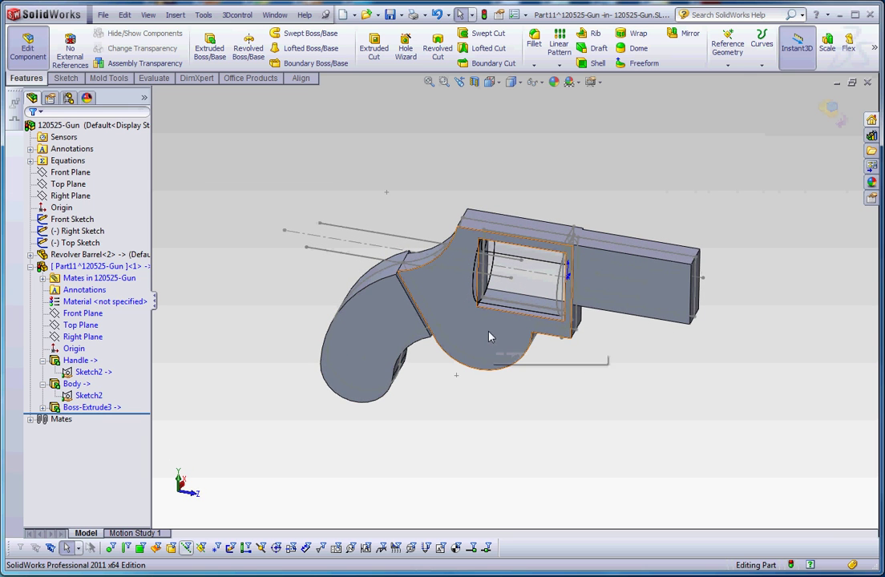
mouse_move(623, 294)
middle_mouse_down()
mouse_move(632, 378)
mouse_move(632, 302)
middle_mouse_up()
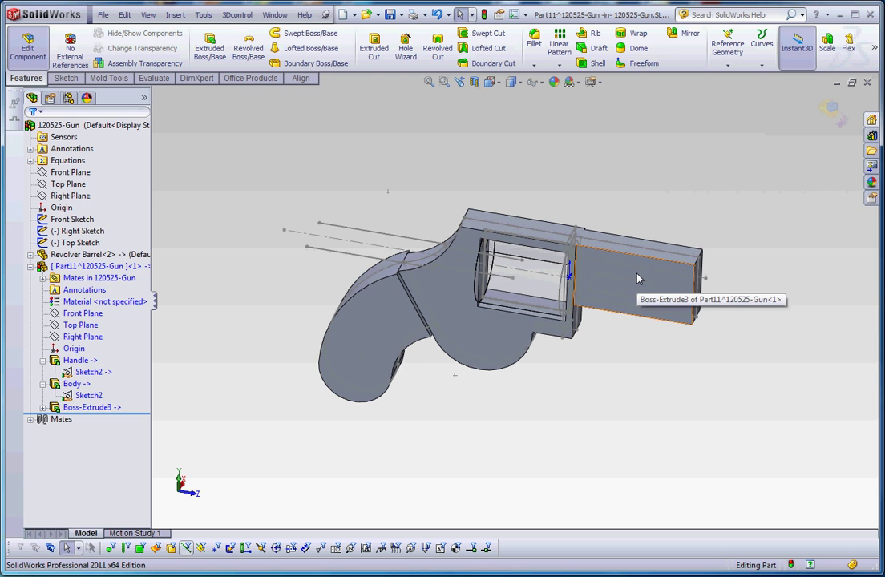
middle_click_drag(668, 367, 652, 363)
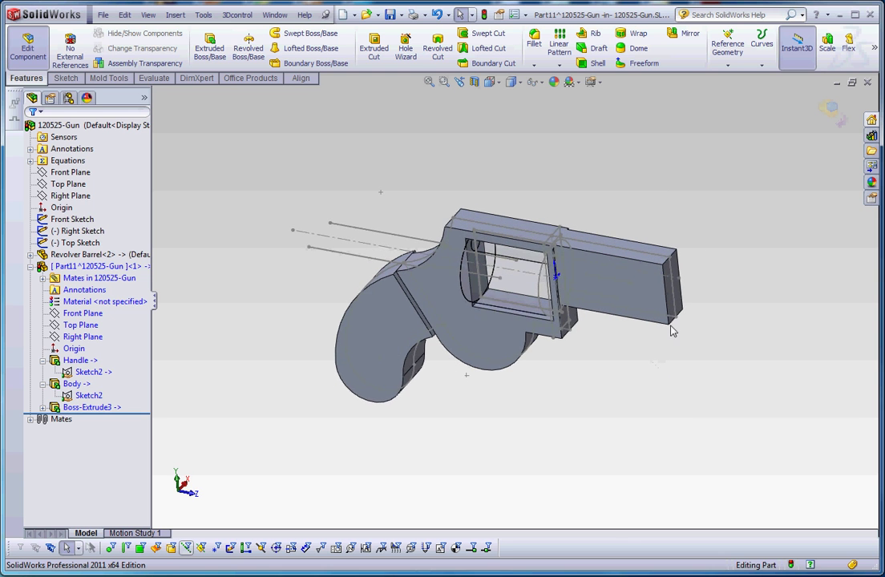
scroll(560, 367, "down", 2)
Step: Rename the Boss-Extrude3 feature to Barrel in the FeatureManager tree
left_click(92, 407)
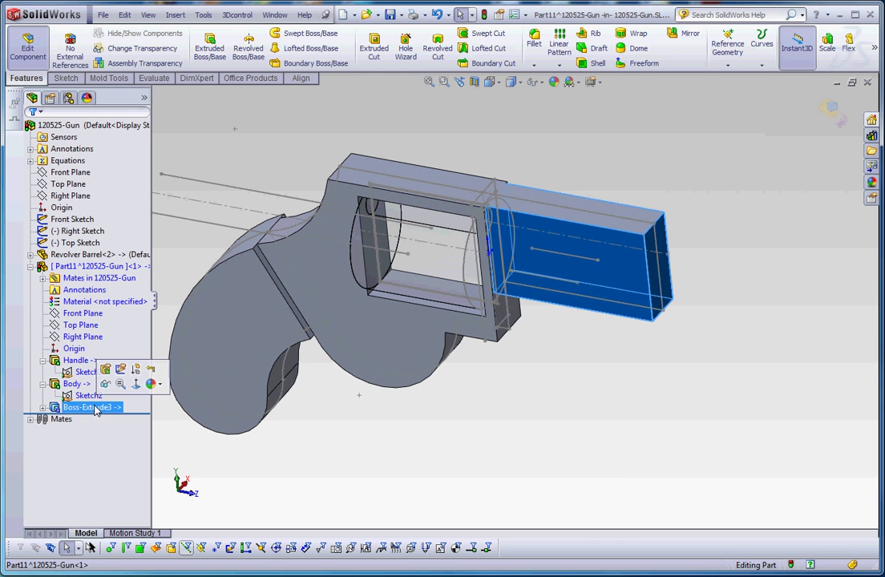
left_click(93, 408)
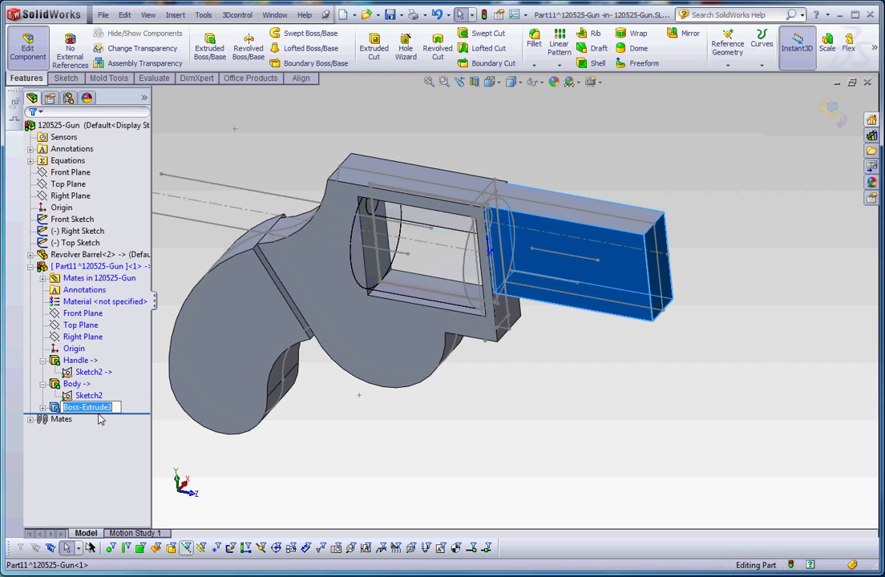
type("Barre")
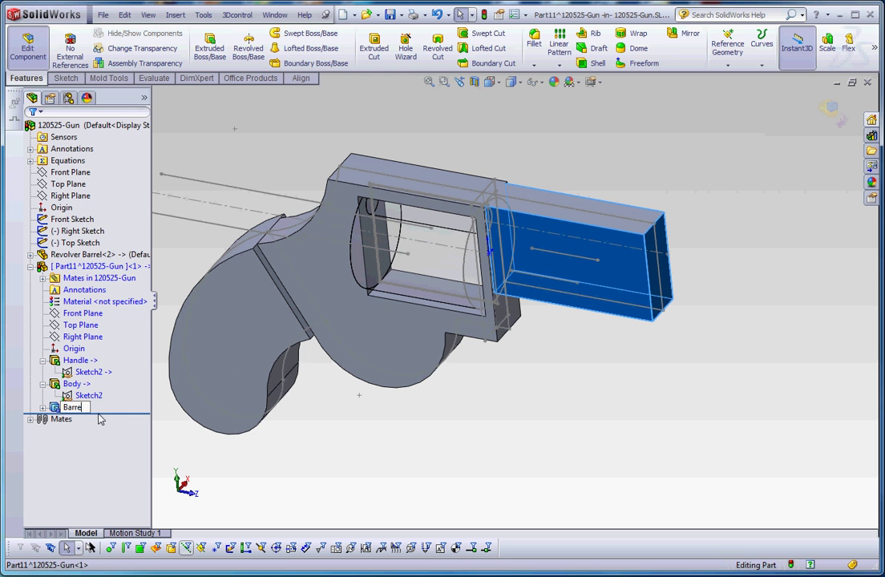
type("l")
key("Return")
left_click(610, 409)
scroll(631, 275, "up", 2)
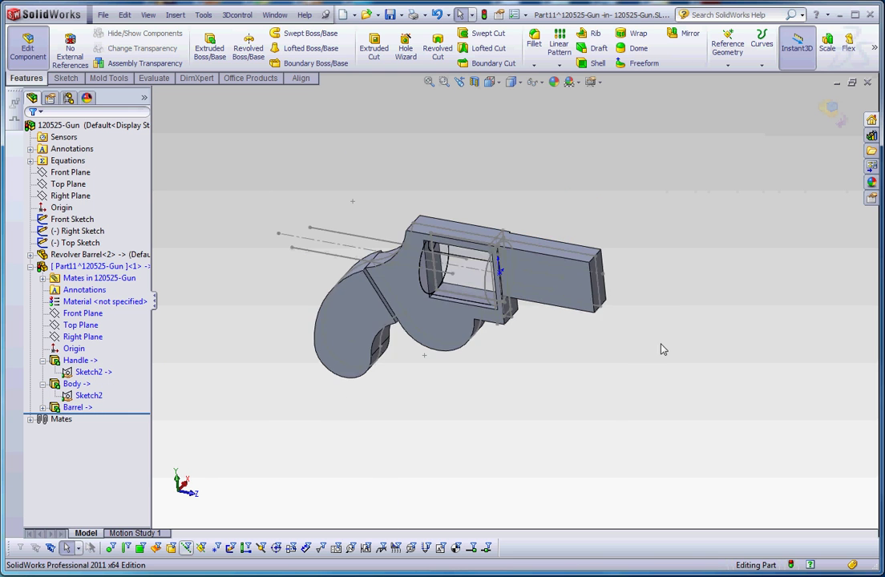
scroll(572, 303, "down", 6)
left_click(561, 317)
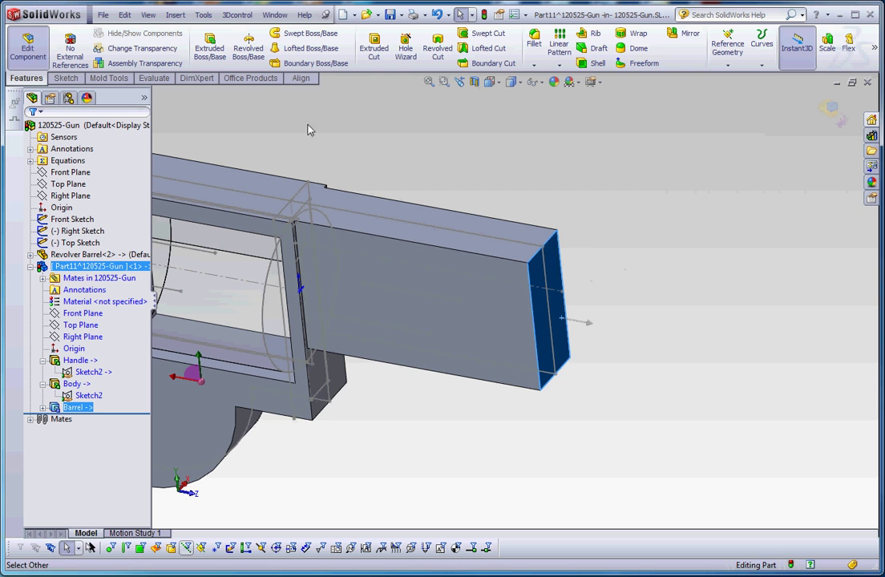
left_click(65, 78)
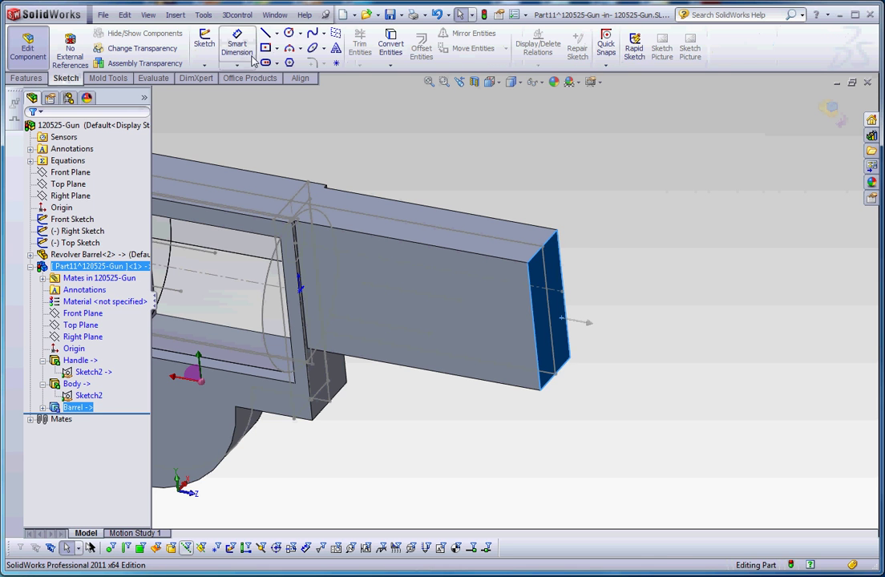
left_click(209, 48)
scroll(456, 160, "up", 4)
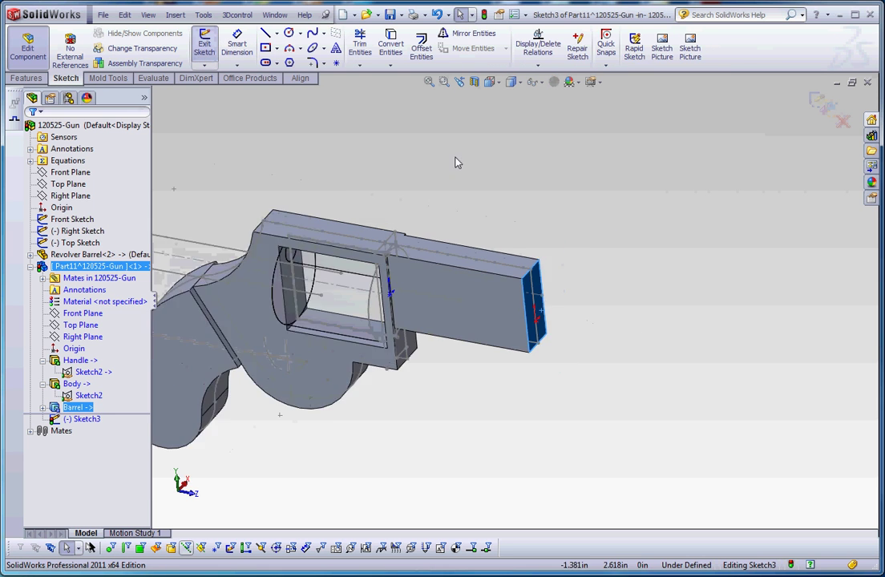
middle_click_drag(473, 191, 376, 224)
scroll(481, 393, "down", 5)
middle_click_drag(479, 393, 580, 411)
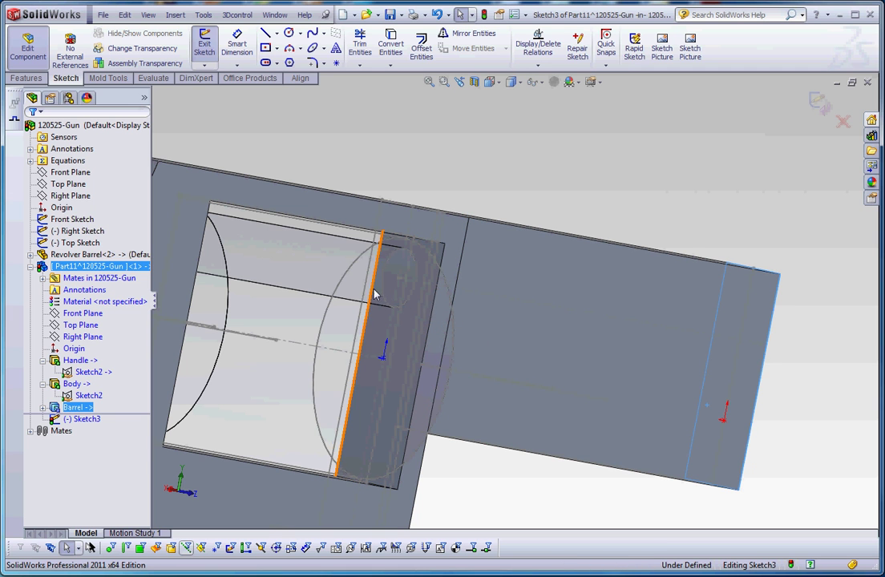
scroll(511, 373, "up", 3)
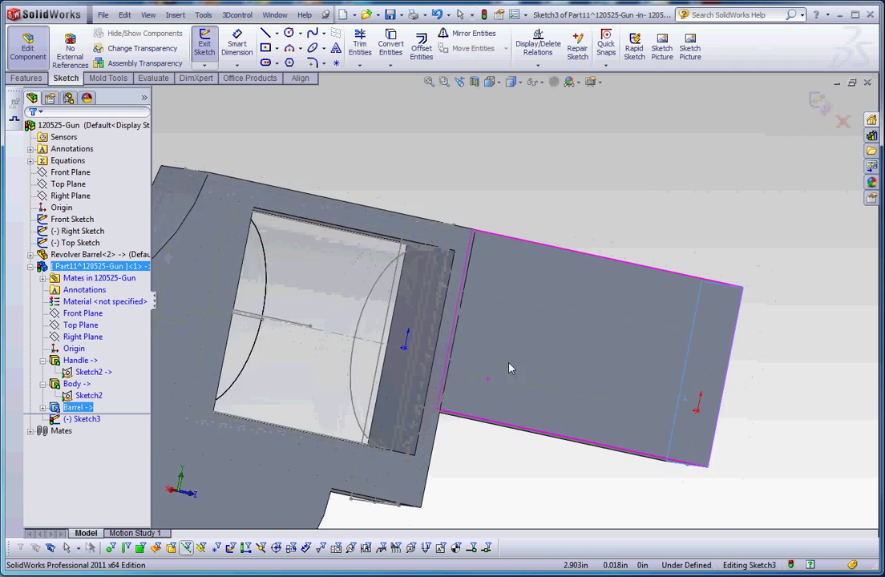
middle_click_drag(515, 368, 498, 381)
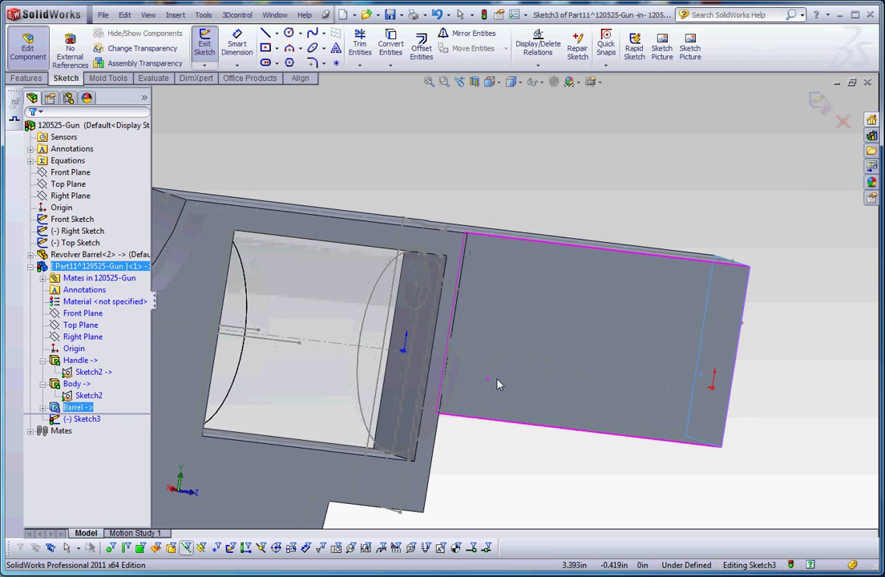
right_click(405, 306)
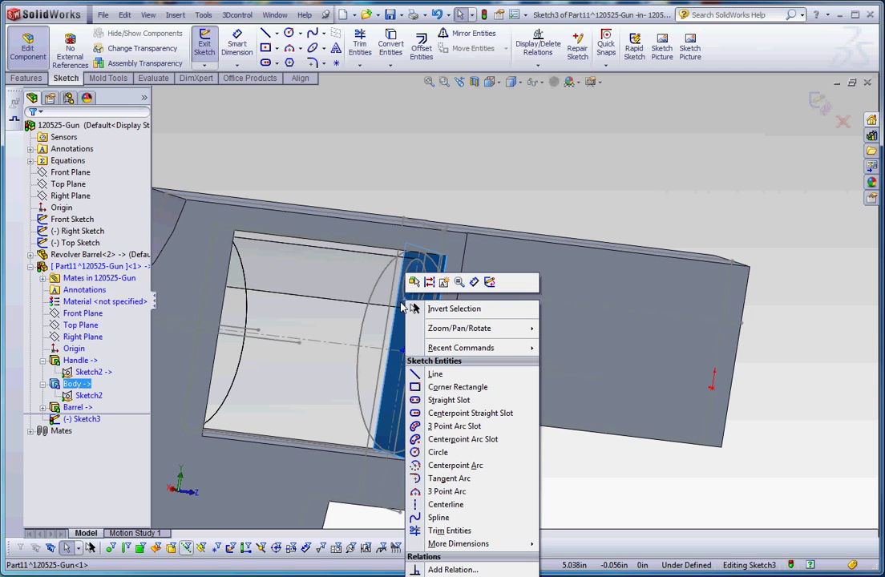
left_click(413, 283)
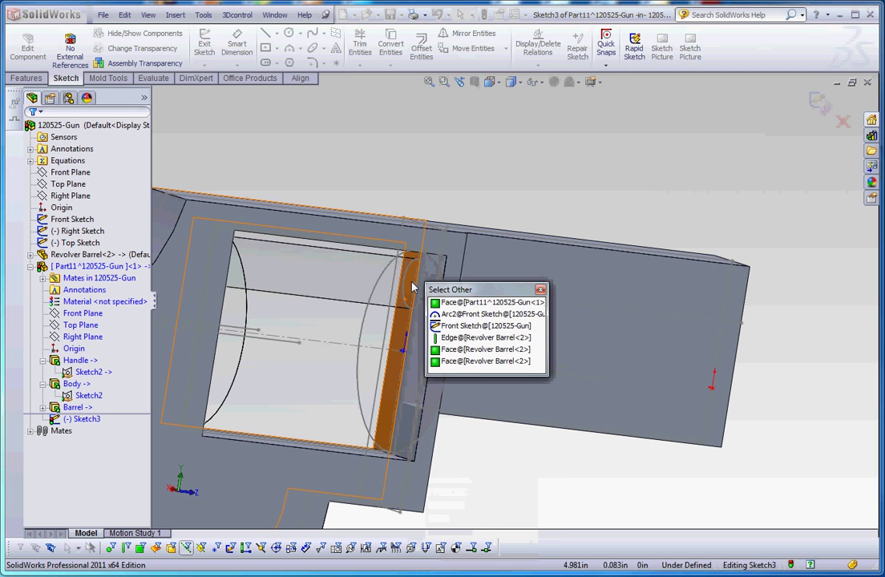
left_click(467, 317)
middle_click_drag(468, 320, 515, 297)
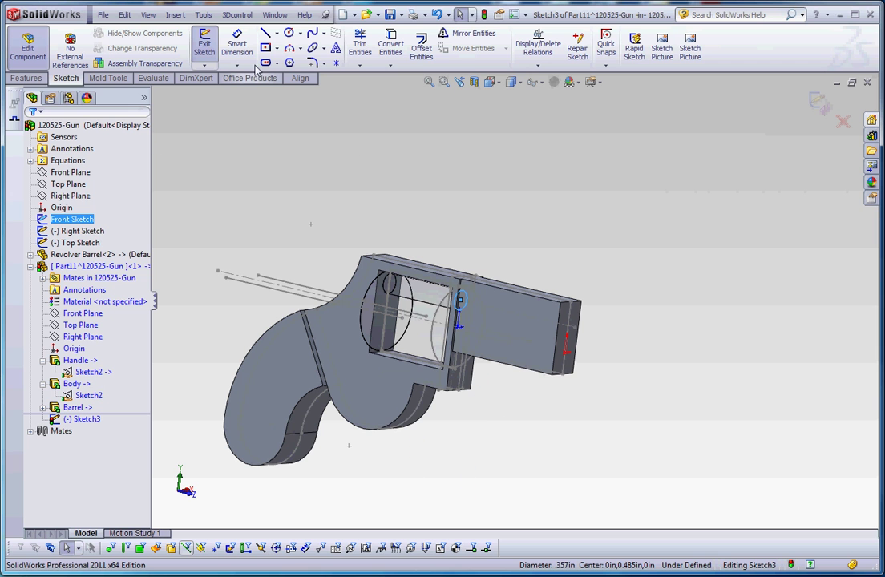
left_click(485, 14)
middle_click_drag(607, 282, 594, 254)
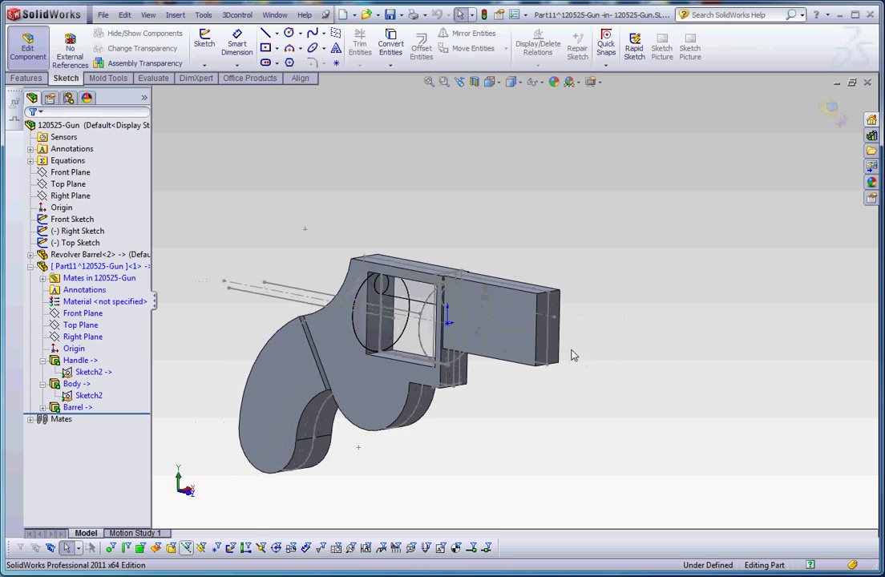
scroll(592, 253, "down", 5)
Step: Sketch on the barrel's end face and convert Arc2@Front Sketch into it via Select Other
left_click(546, 288)
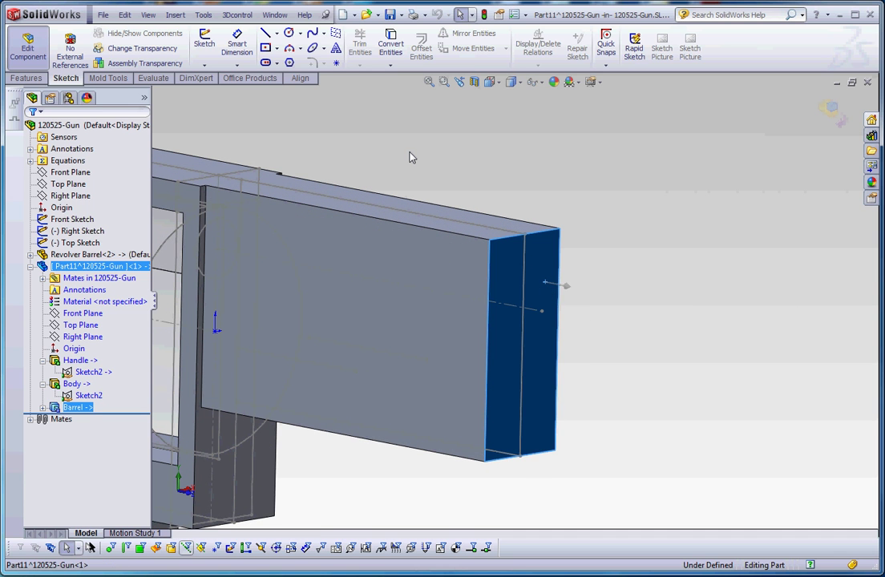
left_click(204, 44)
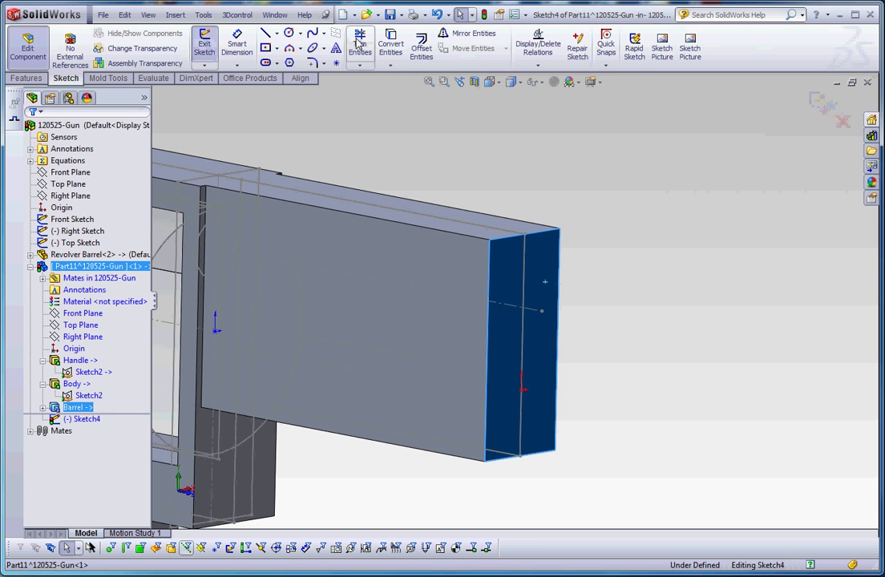
left_click(390, 44)
middle_click_drag(462, 166, 271, 318)
right_click(239, 312)
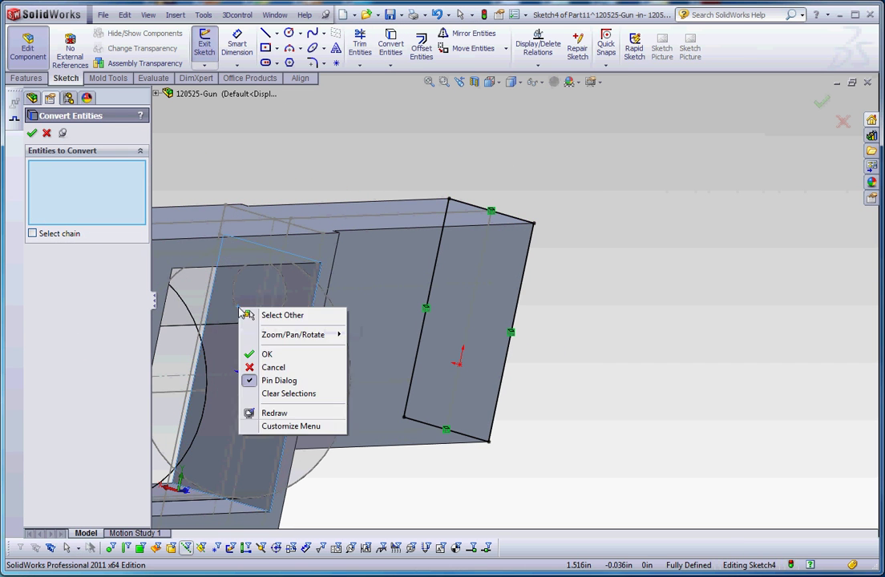
left_click(271, 314)
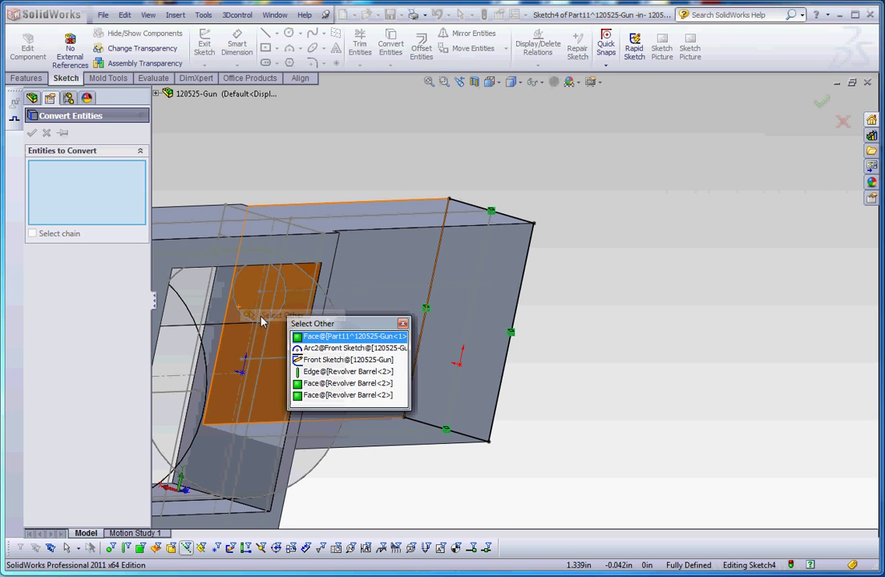
left_click(335, 350)
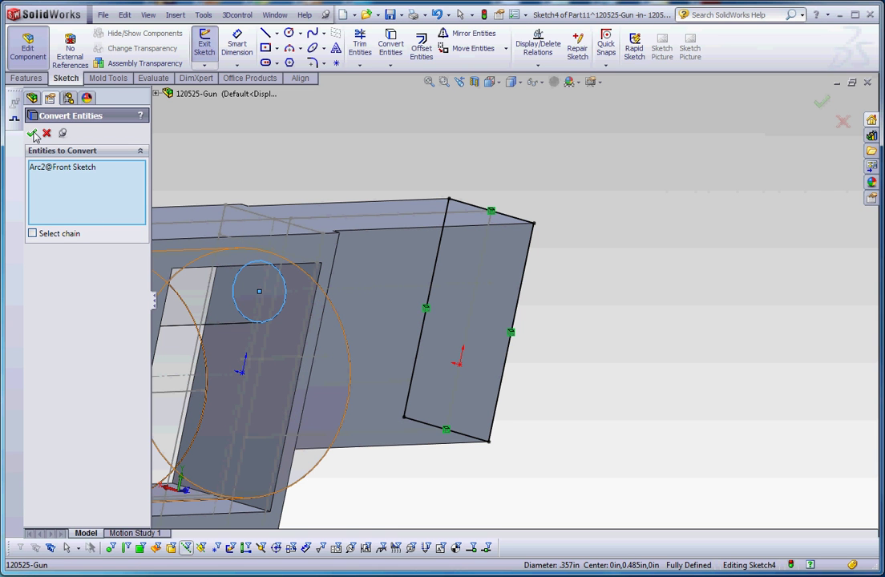
key("ctrl+8")
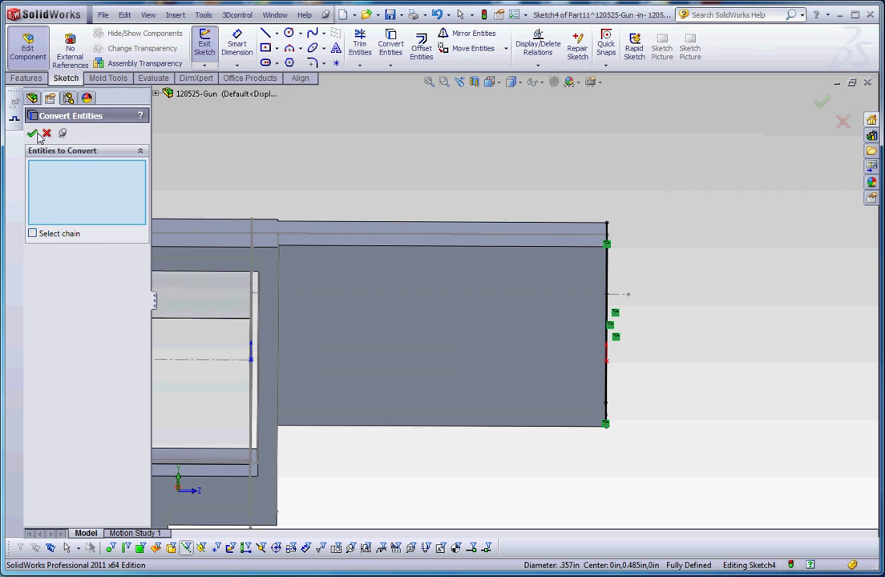
left_click(33, 134)
Step: Trim away the extra edge line, leaving only the 0.357 in bore circle
key("ctrl+shift+z")
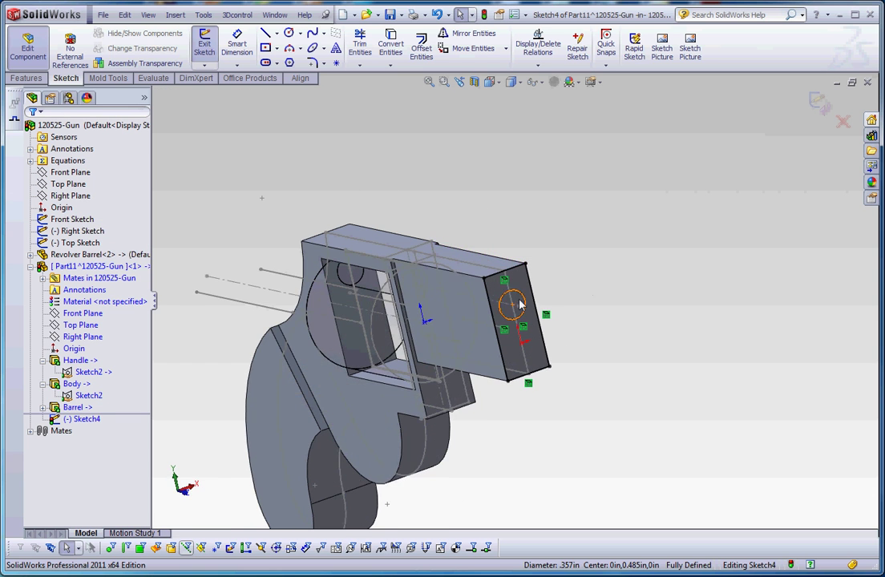
scroll(515, 305, "down", 3)
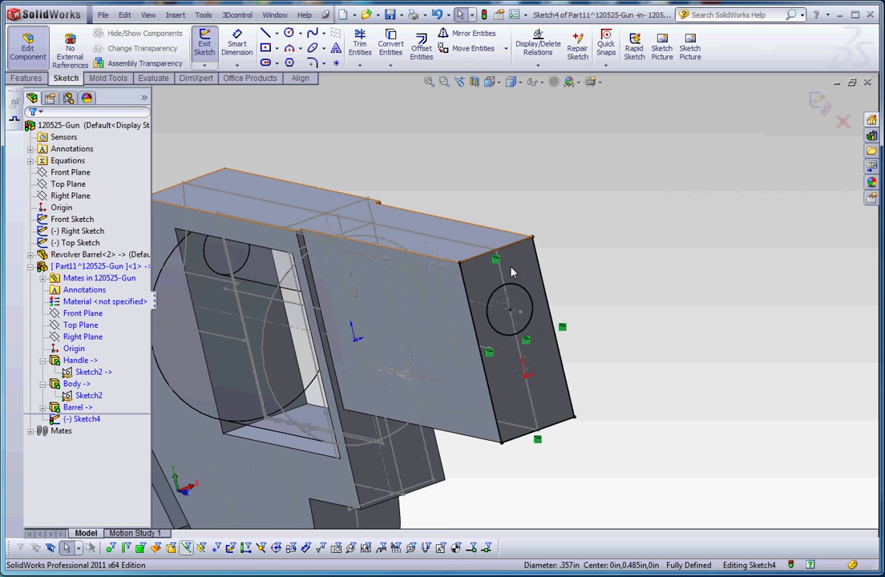
left_click(367, 50)
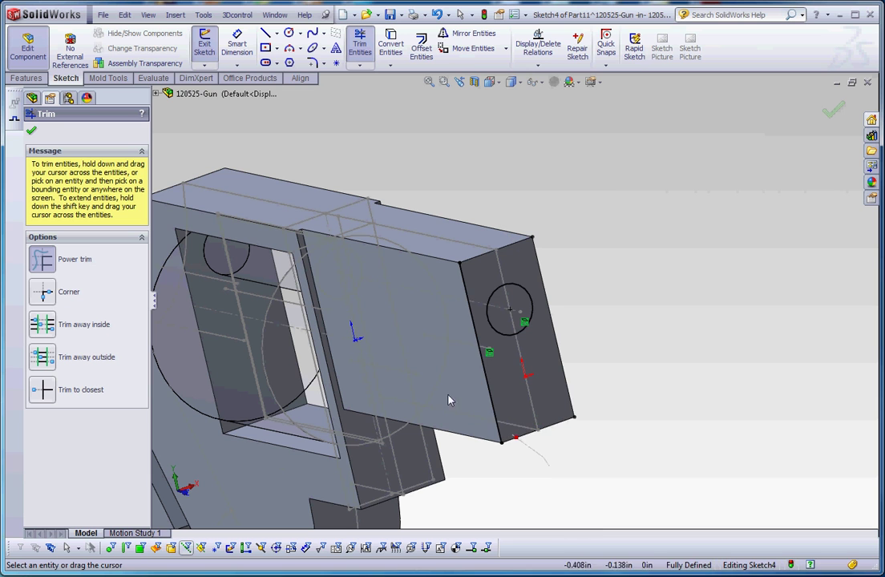
left_click_drag(448, 399, 626, 387)
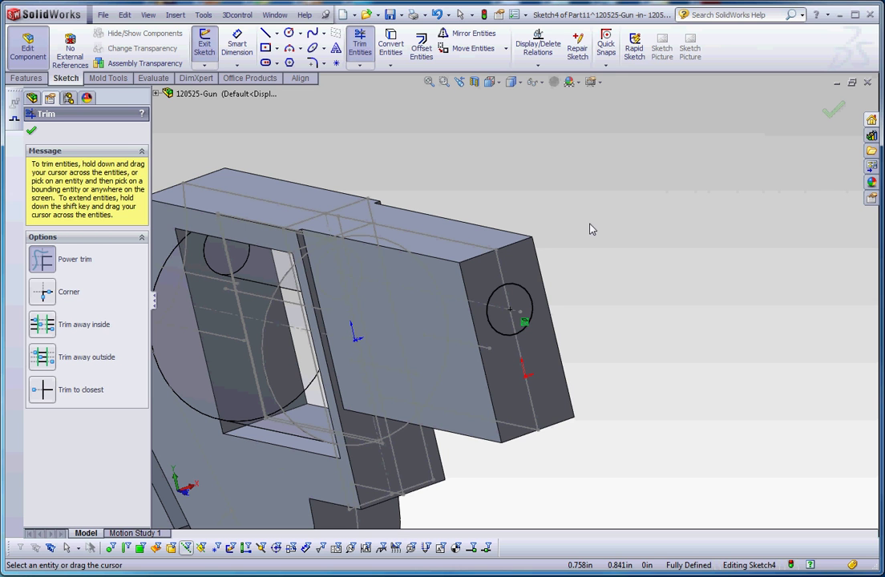
Step: Exit the sketch and extrude-cut the bore circle Up To Next into the barrel
key("Escape")
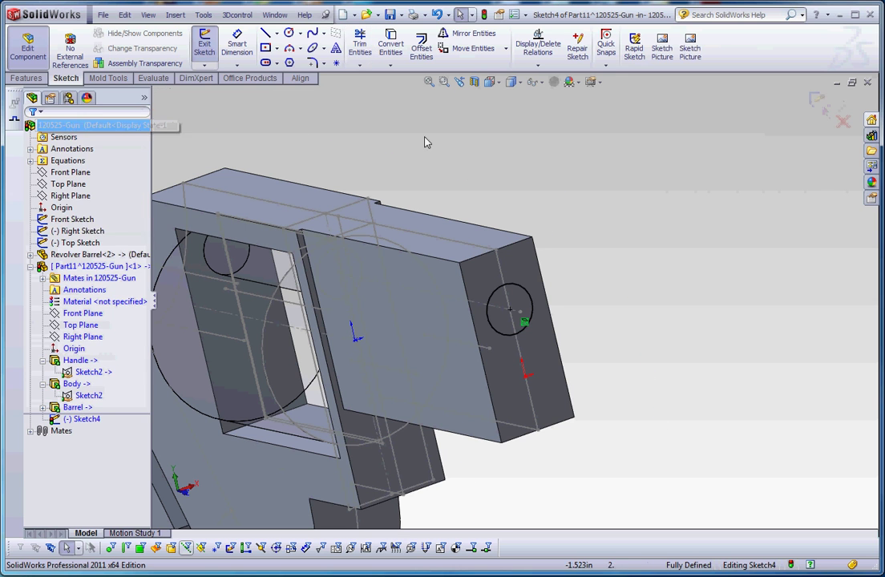
middle_click_drag(489, 133, 250, 116)
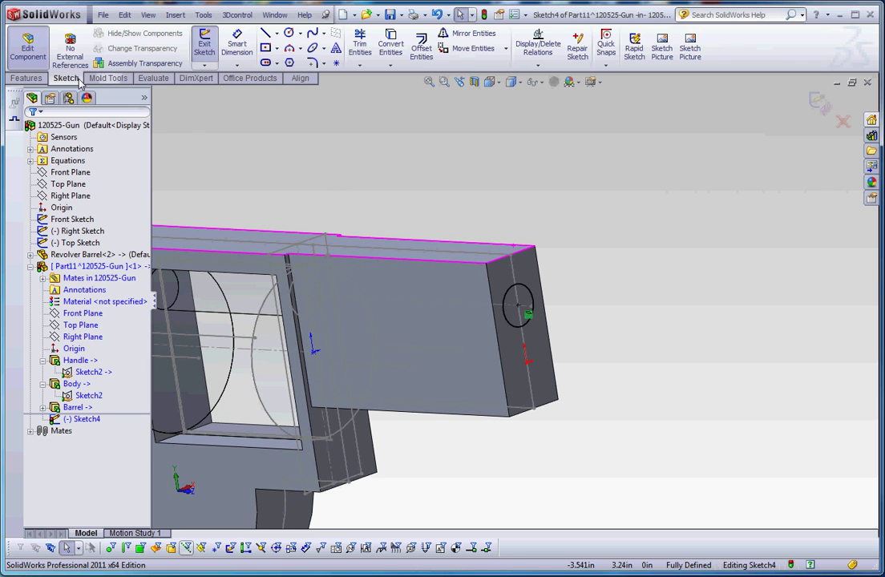
left_click(25, 78)
left_click(367, 51)
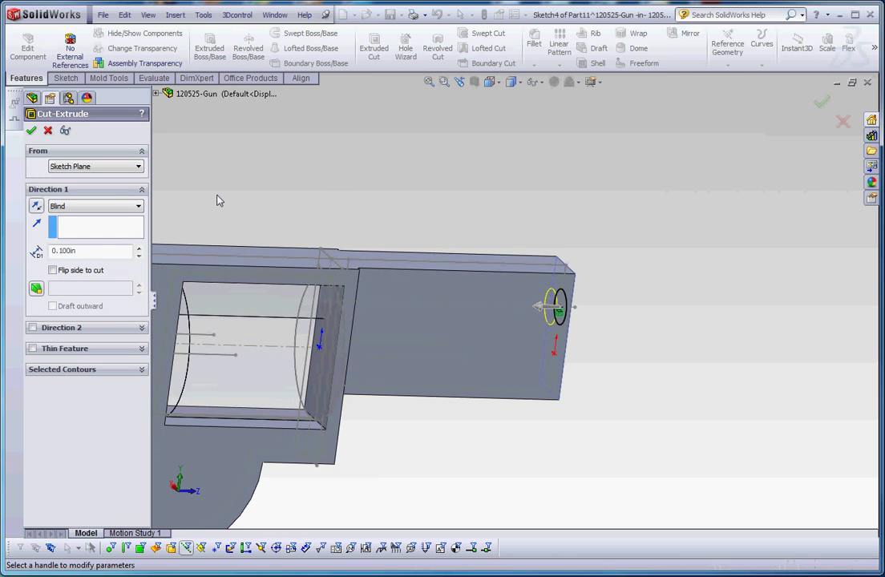
left_click(113, 206)
left_click(72, 235)
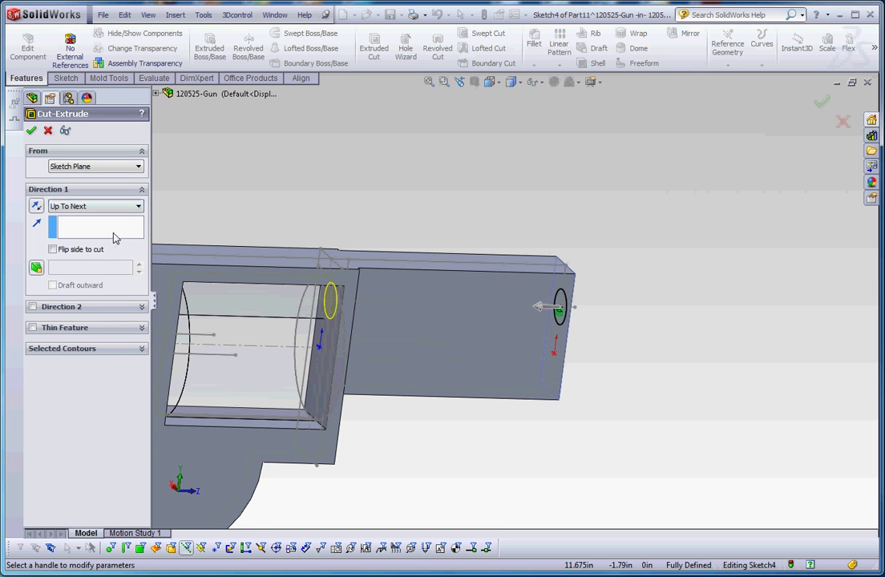
left_click(31, 131)
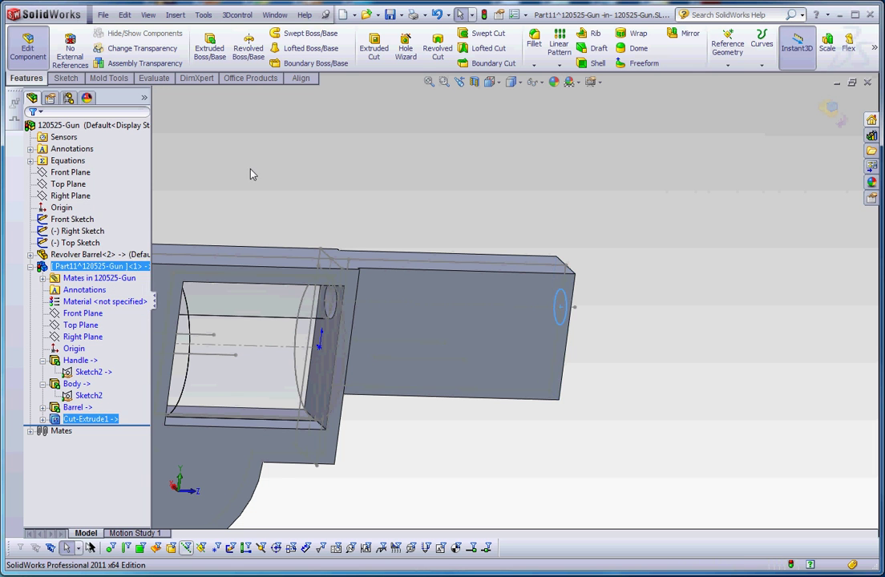
Step: Orbit and zoom around the gun's front to inspect the bored barrel
middle_click_drag(530, 379, 485, 401)
scroll(485, 401, "up", 2)
scroll(549, 355, "down", 4)
scroll(553, 340, "up", 2)
middle_click_drag(568, 316, 585, 313)
scroll(528, 320, "up", 2)
scroll(479, 330, "down", 4)
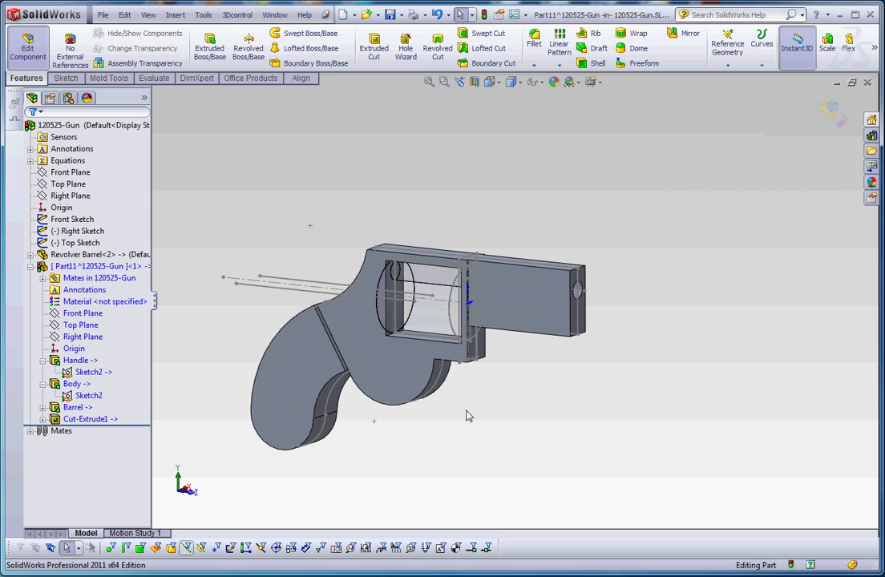